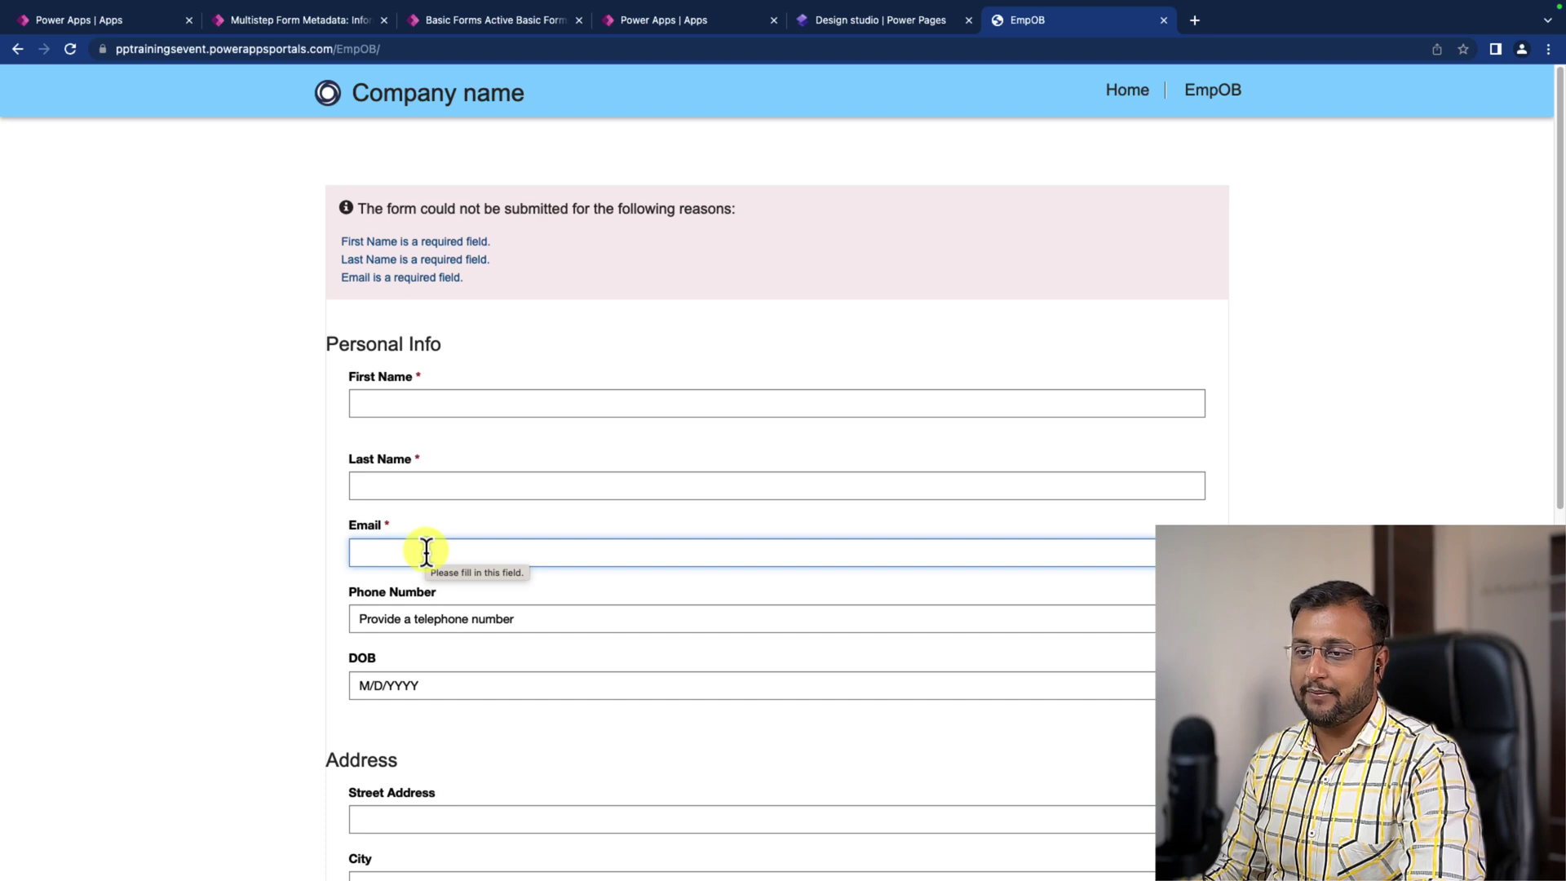
- Submit the EmpOB form with 'a@gmail' as the email, then clear the Email field
type("a")
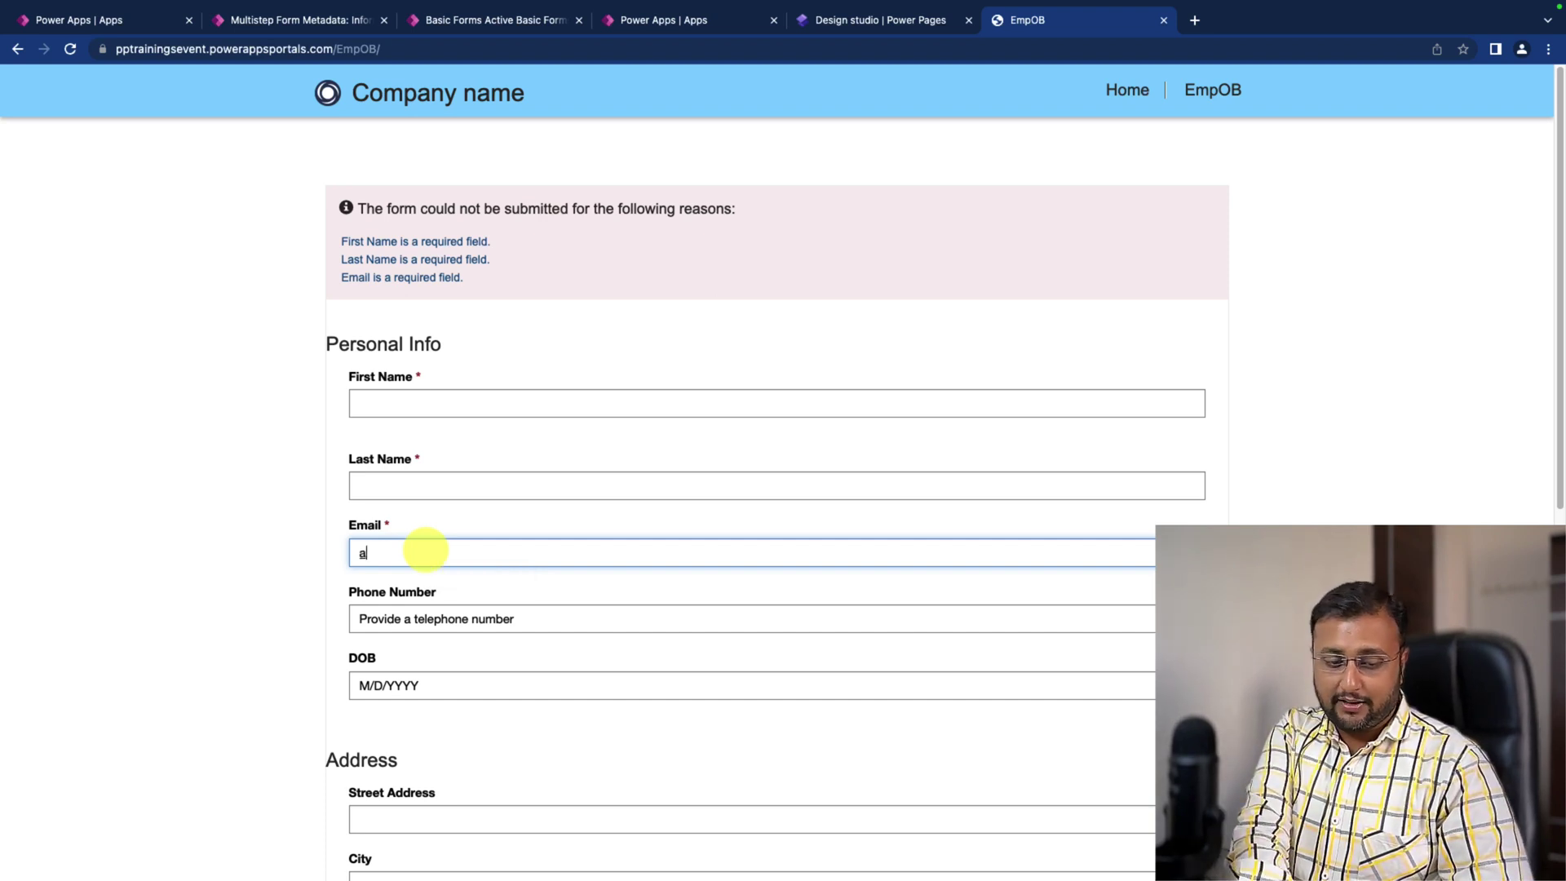
type("@gmail")
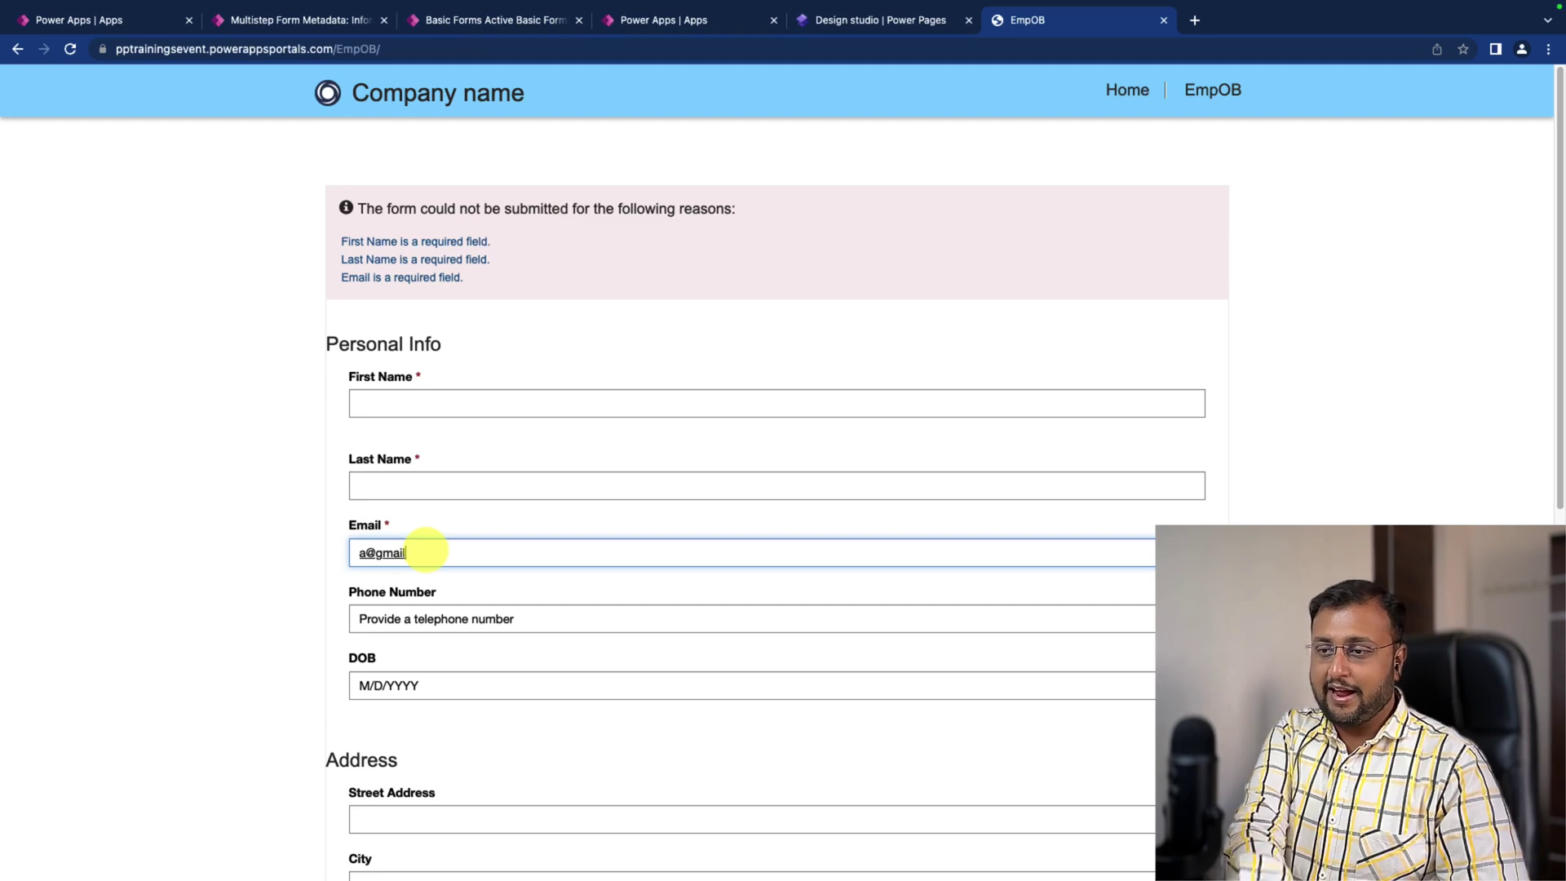
scroll(447, 613, "down", 8)
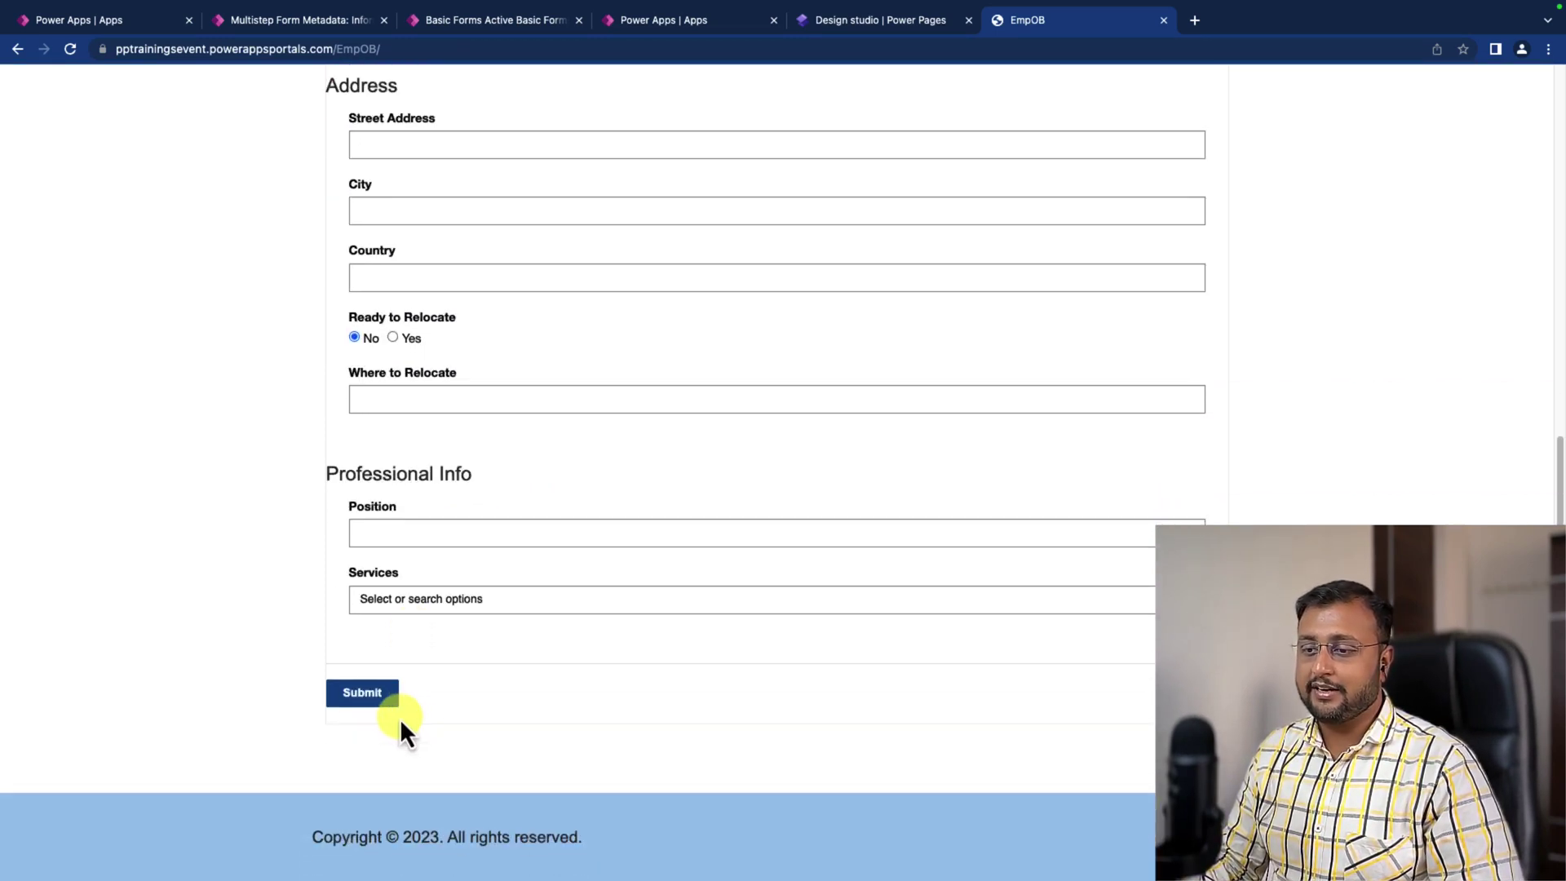
left_click(393, 703)
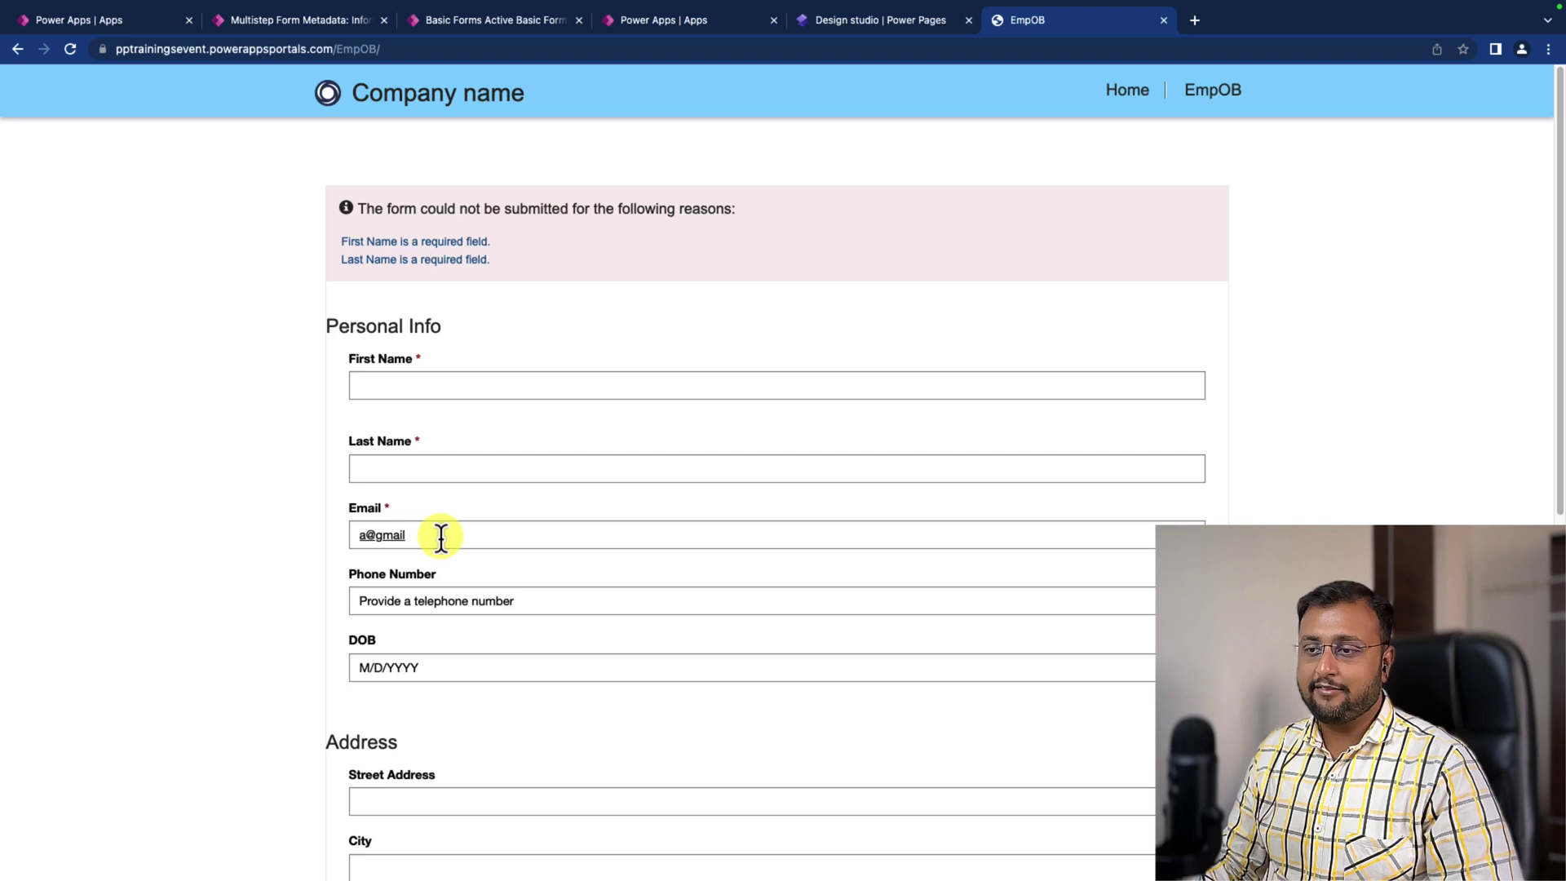
left_click_drag(429, 534, 328, 534)
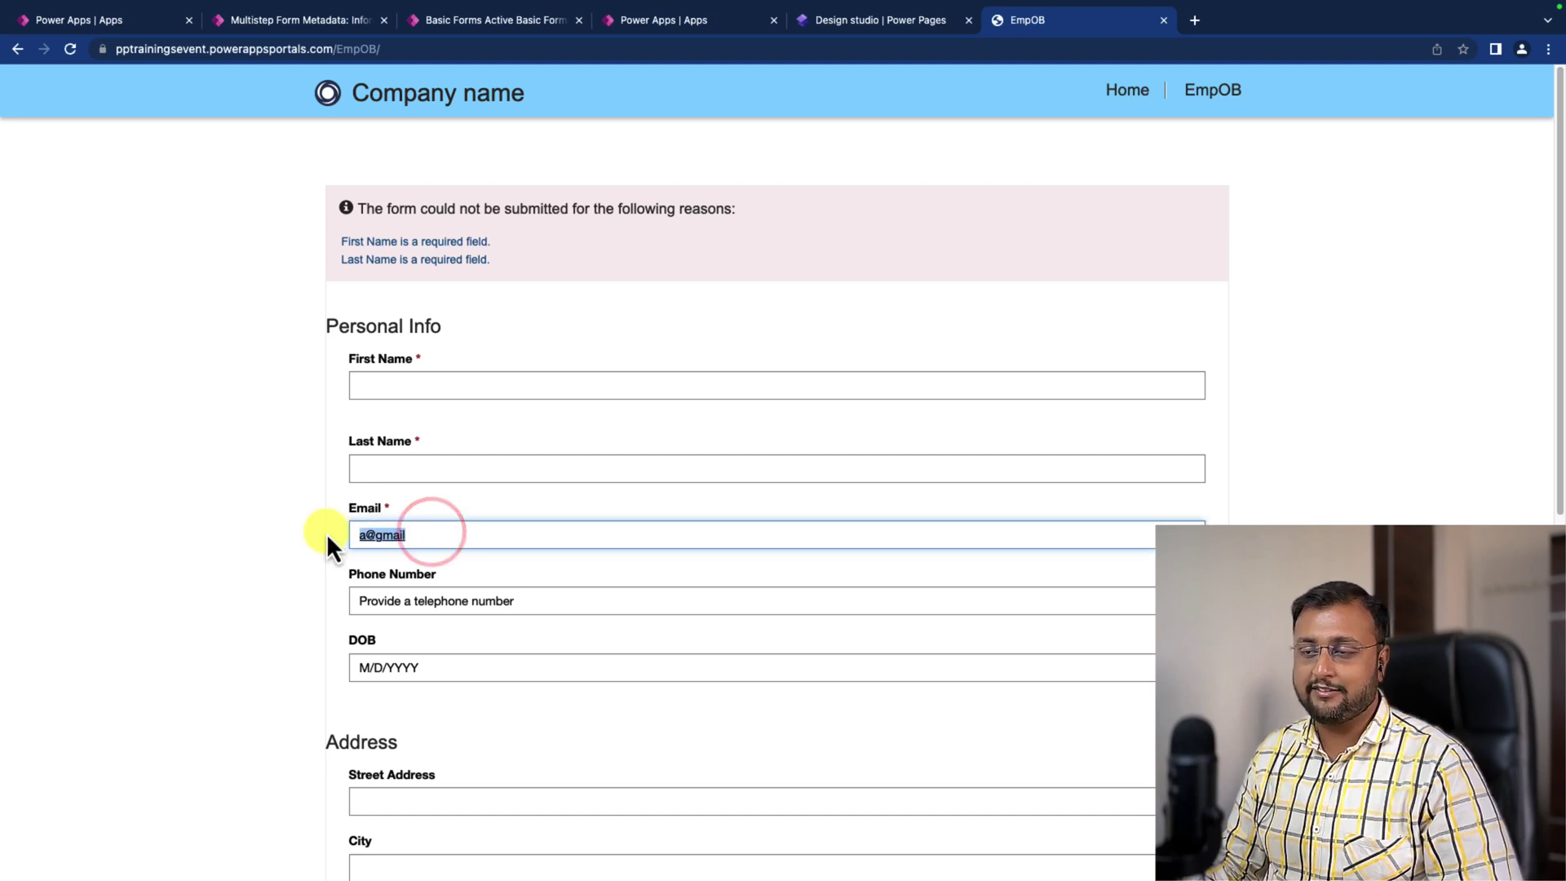
left_click(416, 536)
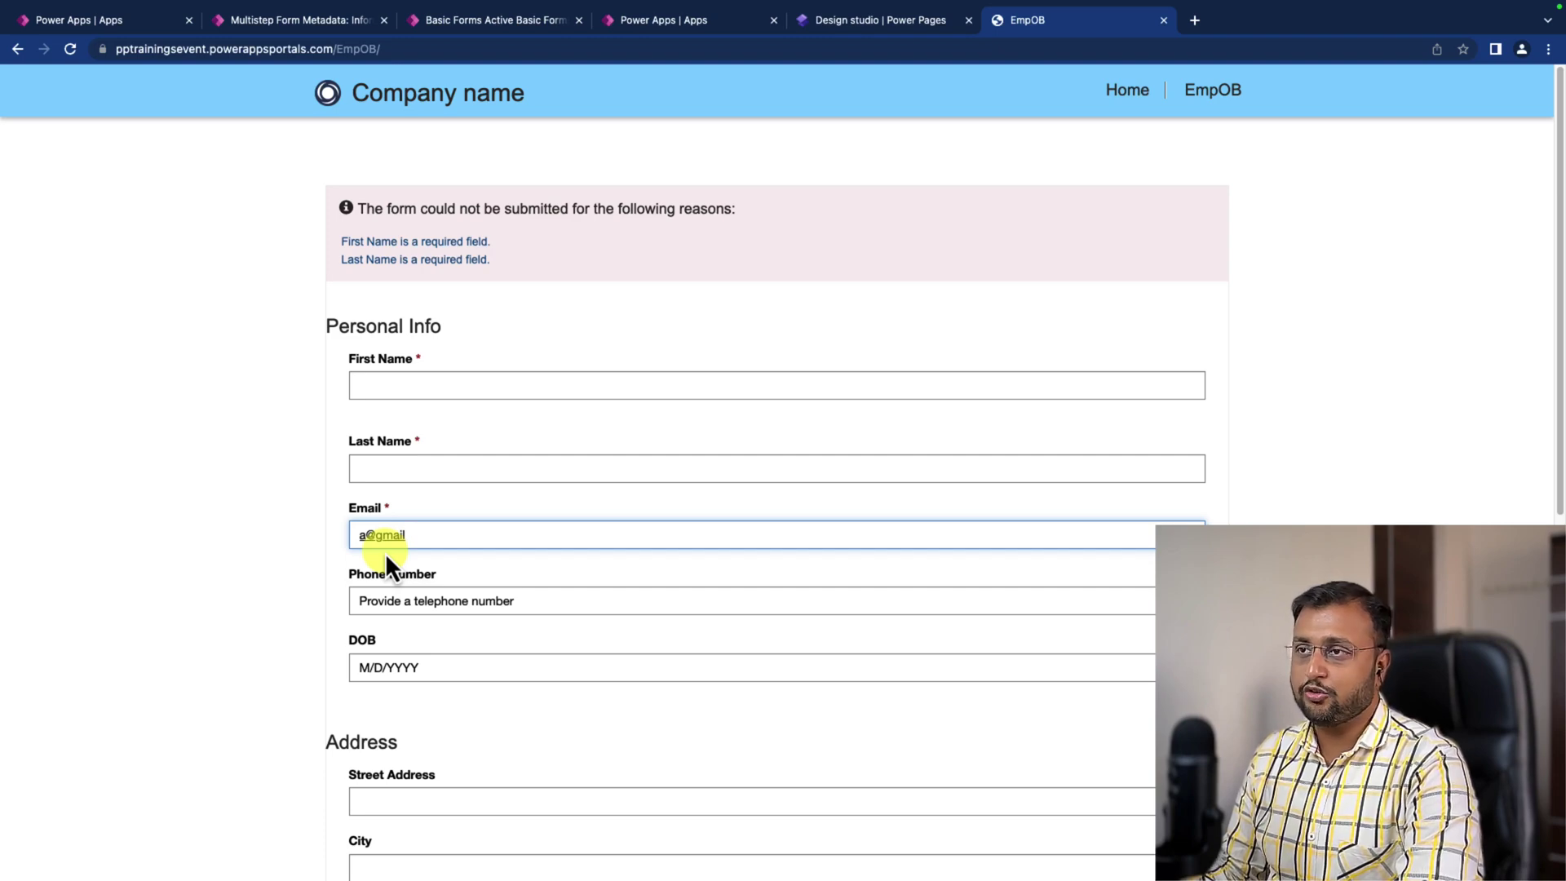
- Open the Employee New Form basic form's metadata records
left_click(473, 19)
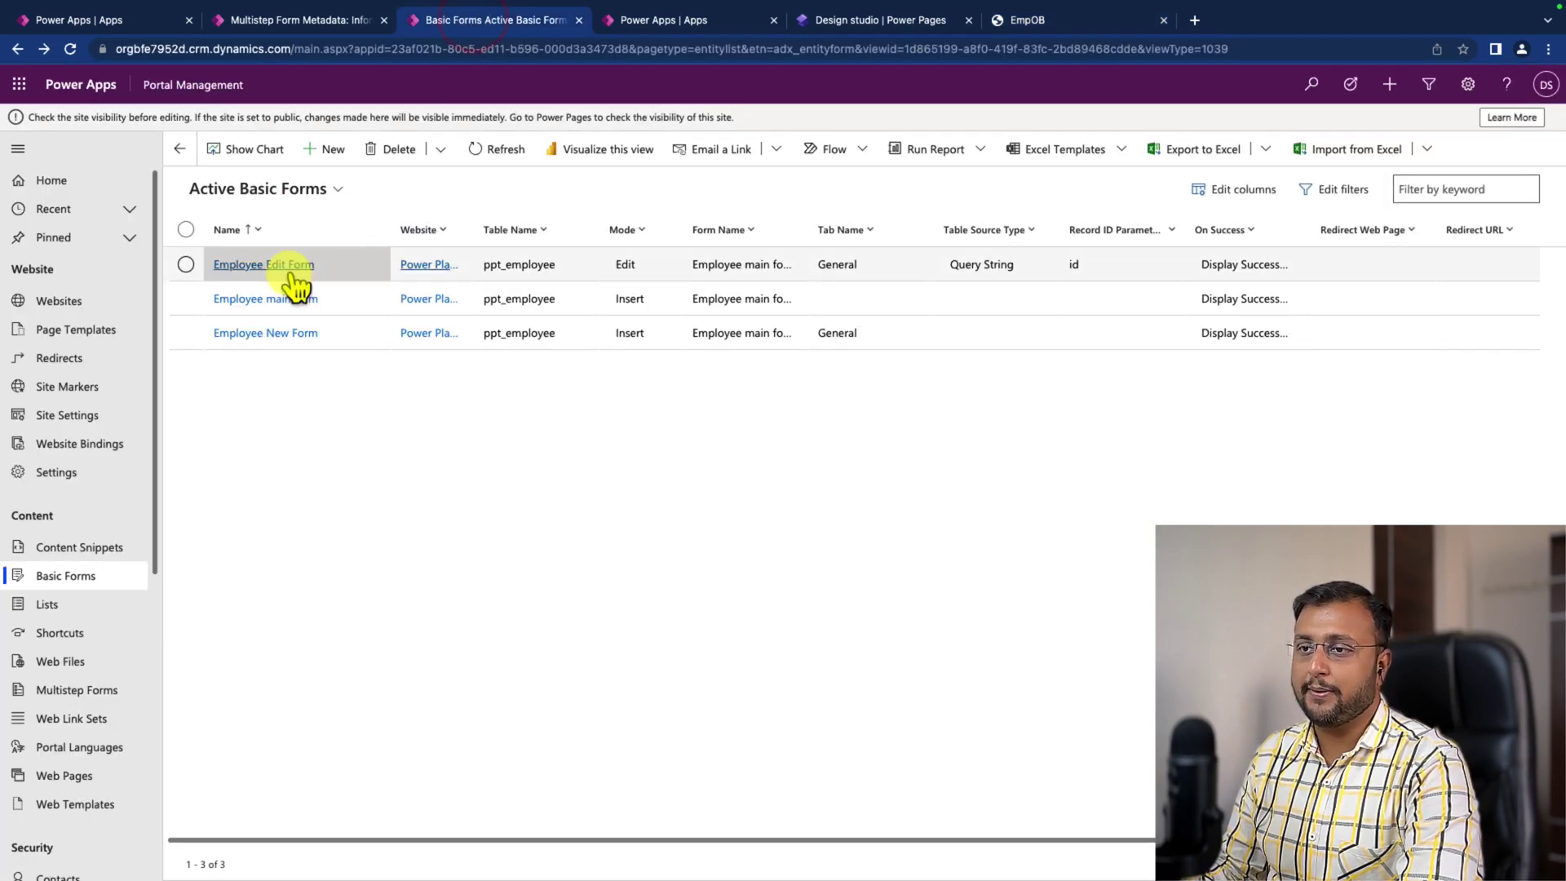
left_click(273, 335)
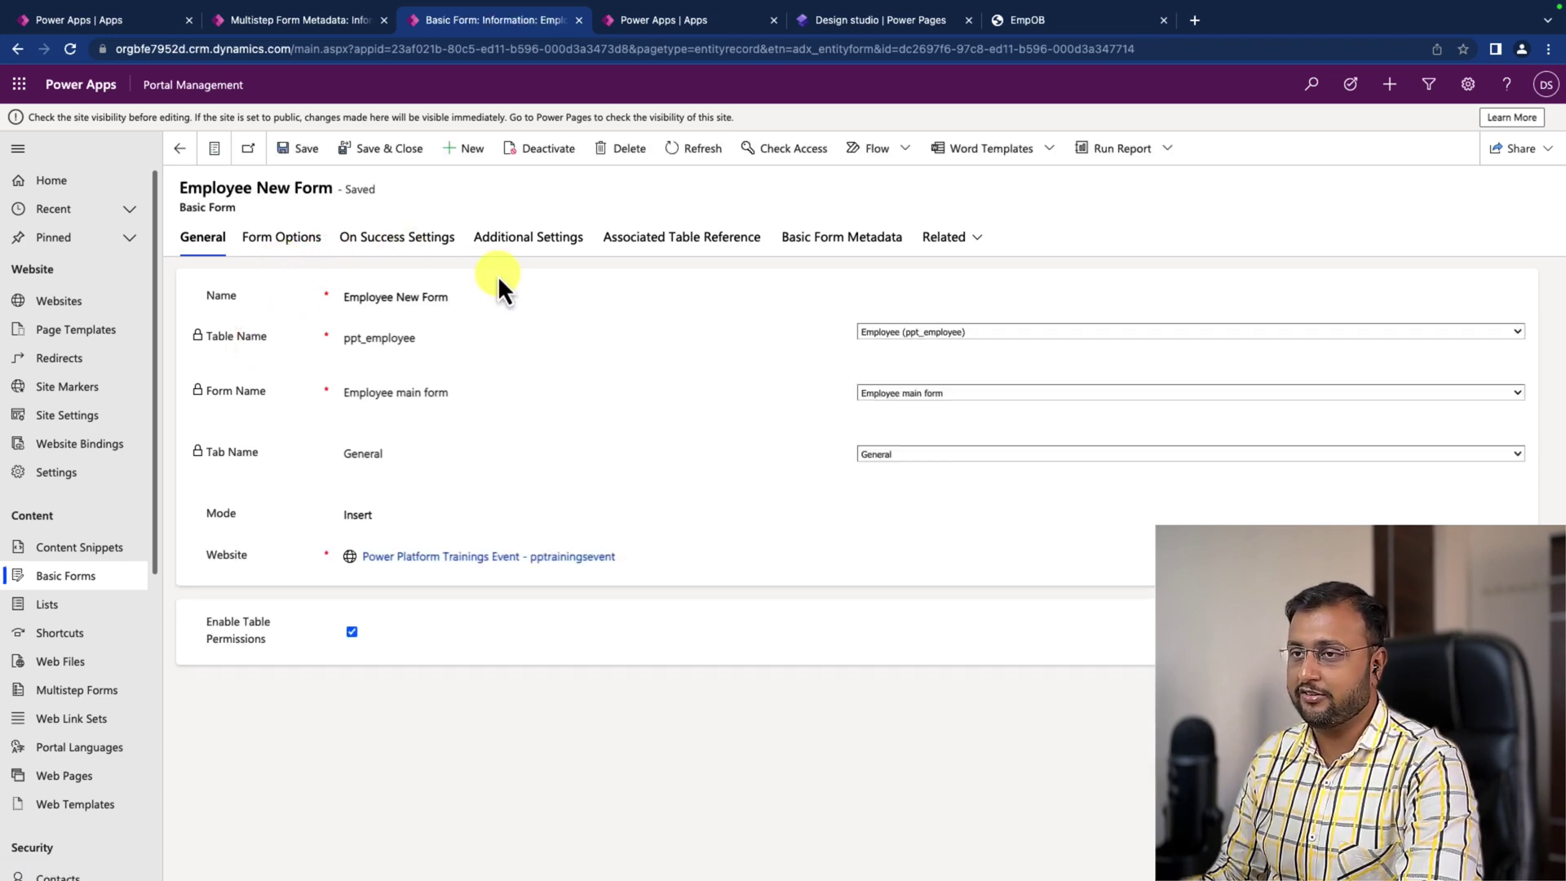
left_click(857, 245)
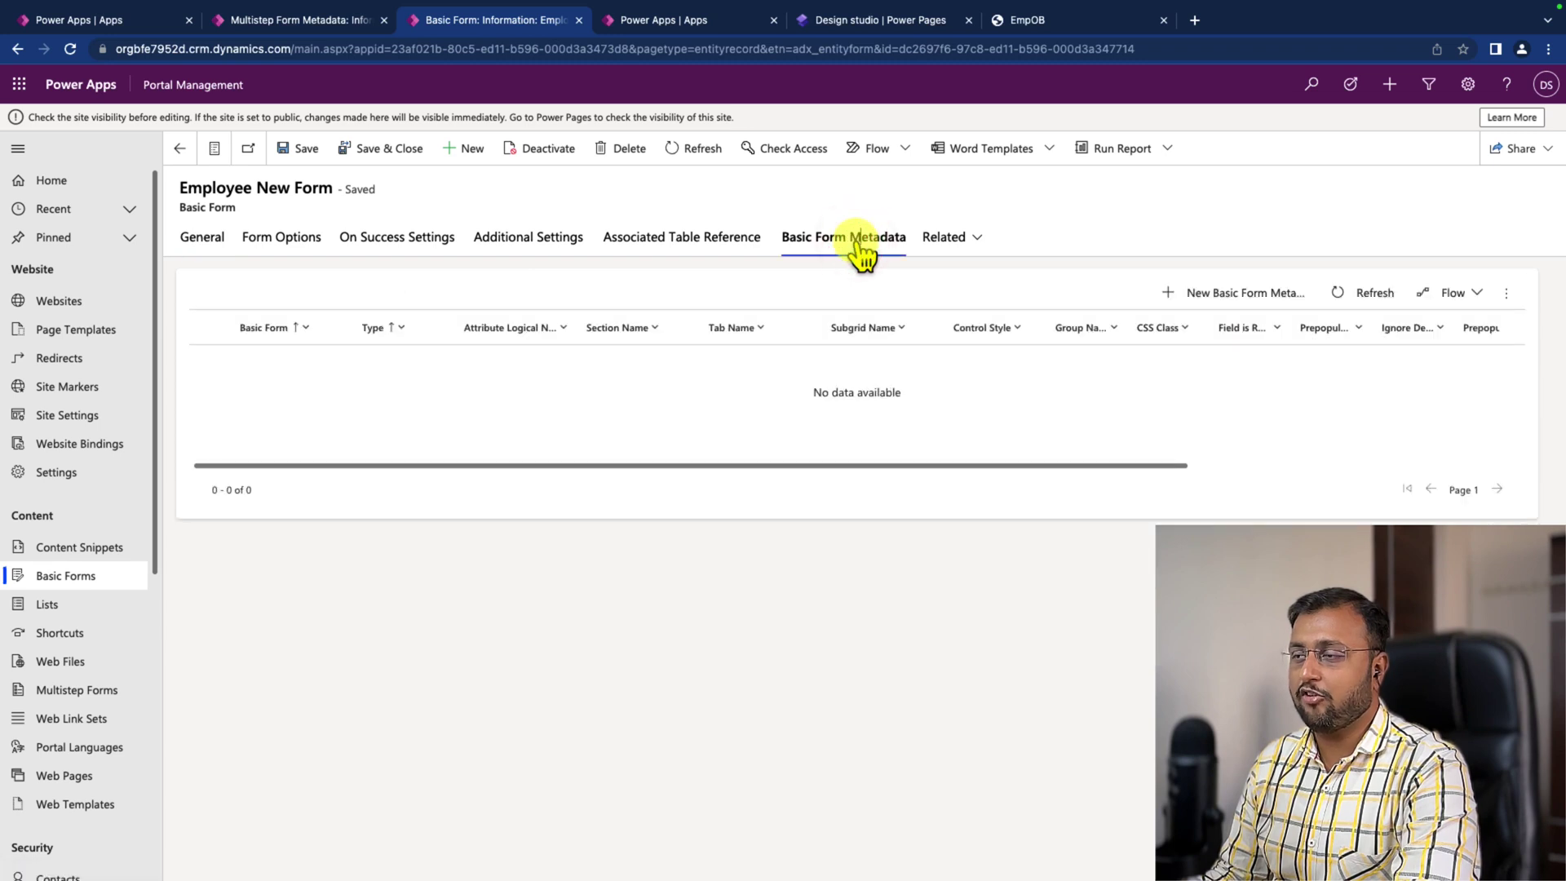
- Create a new metadata record with Type Attribute targeting Email (ppt_email)
left_click(1205, 302)
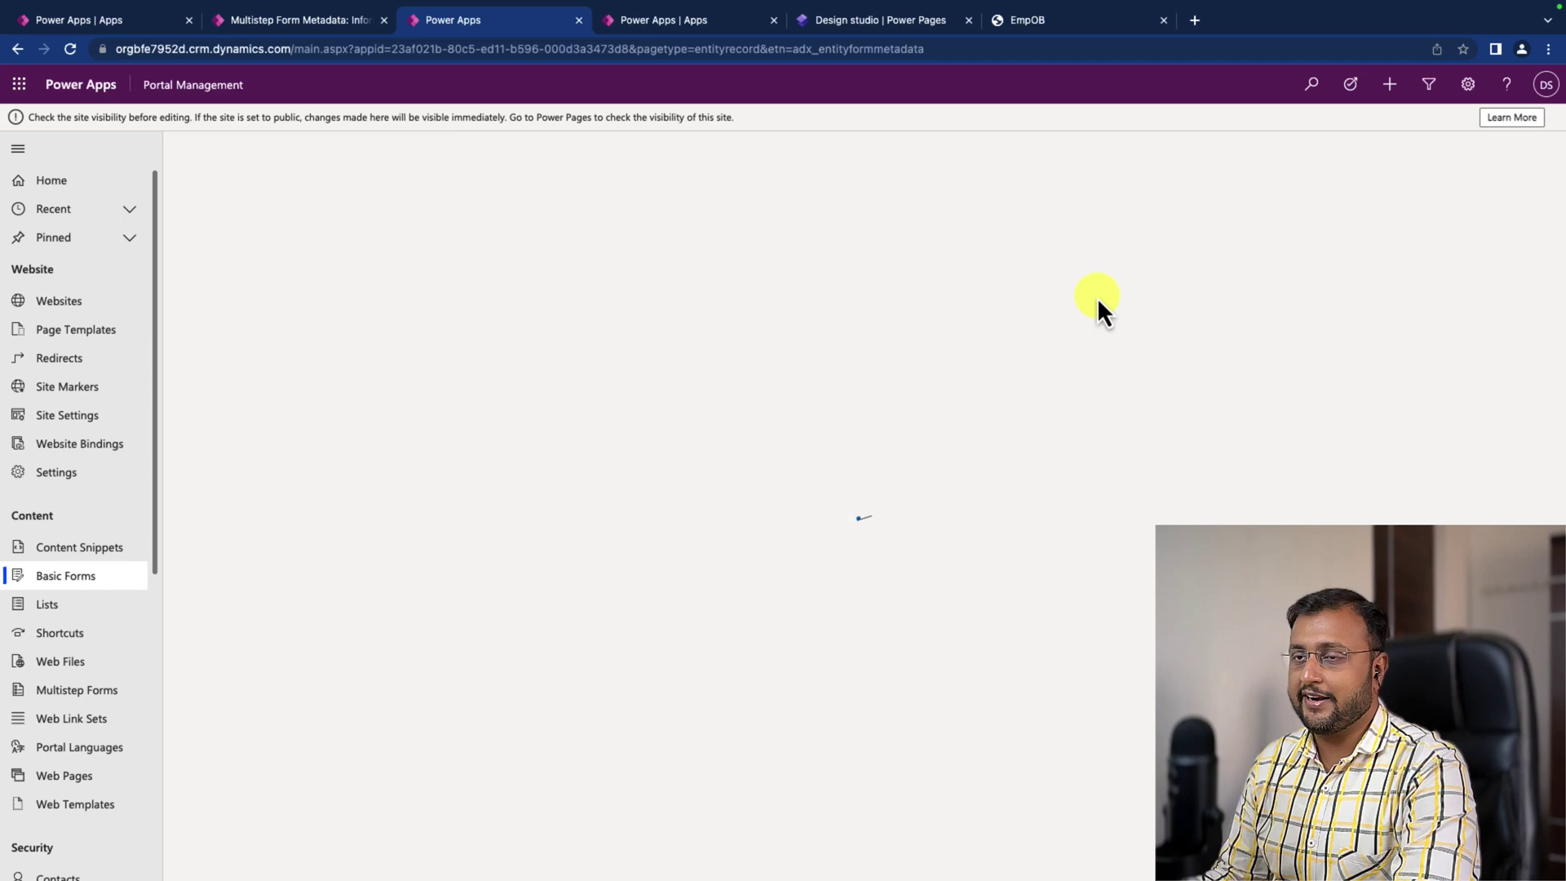
left_click(393, 324)
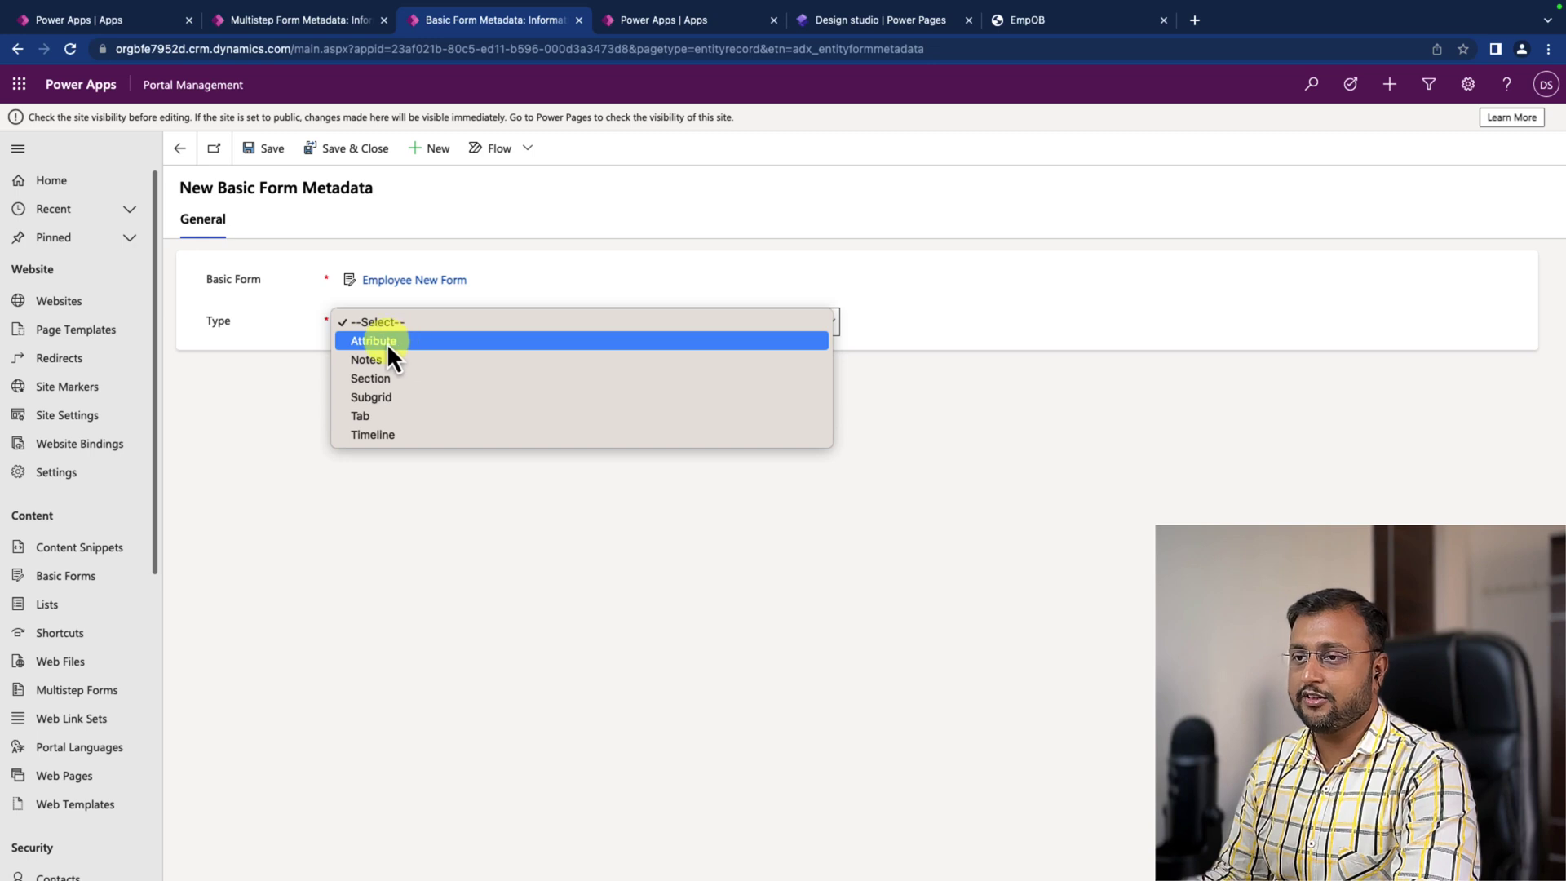
left_click(396, 342)
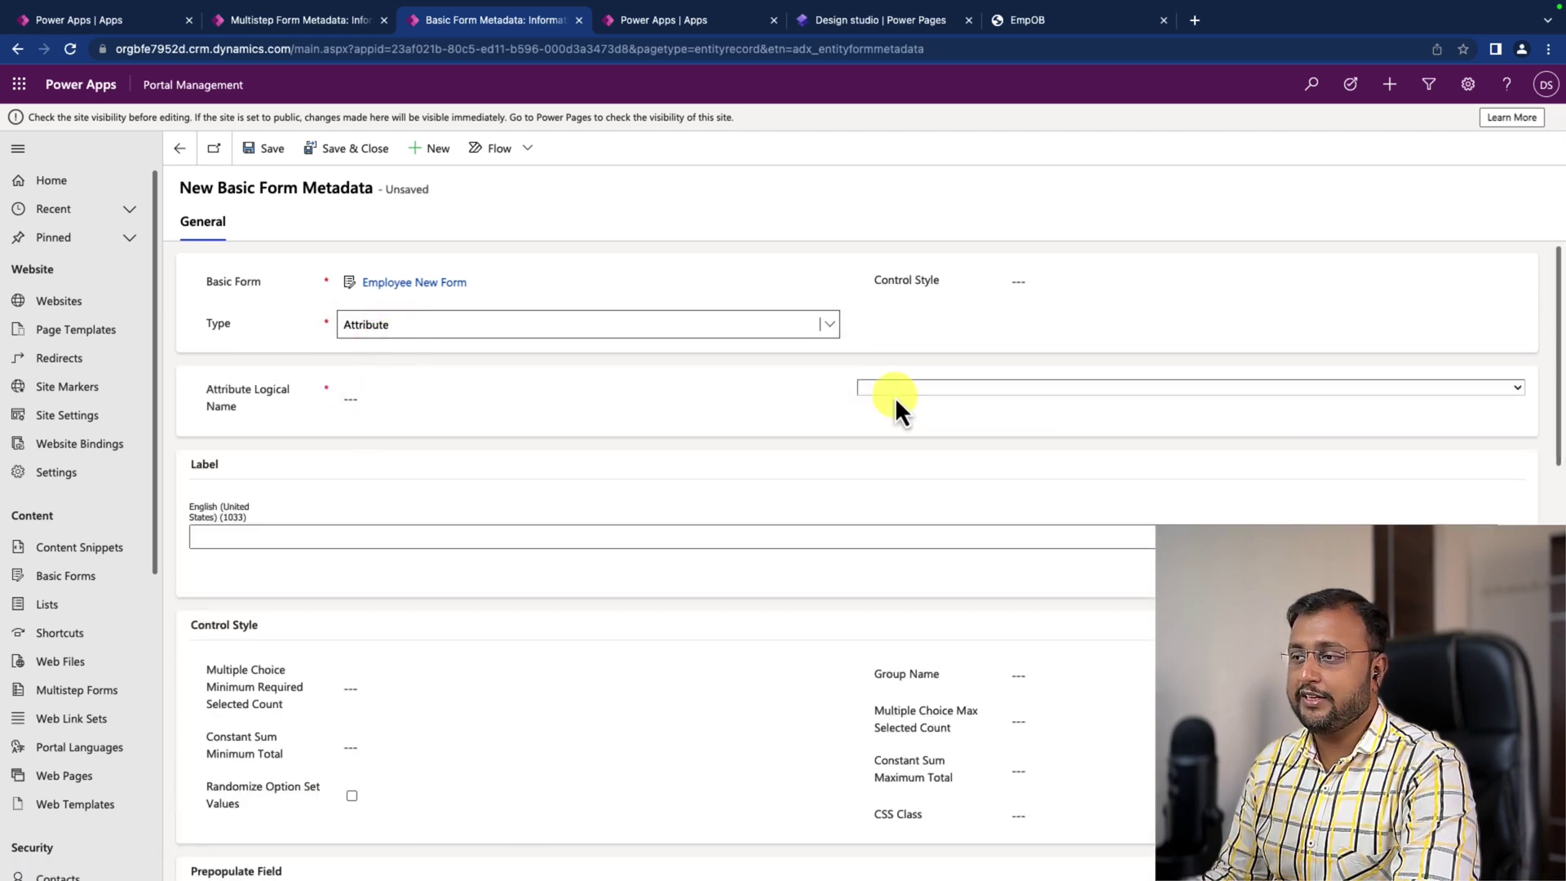
left_click(893, 396)
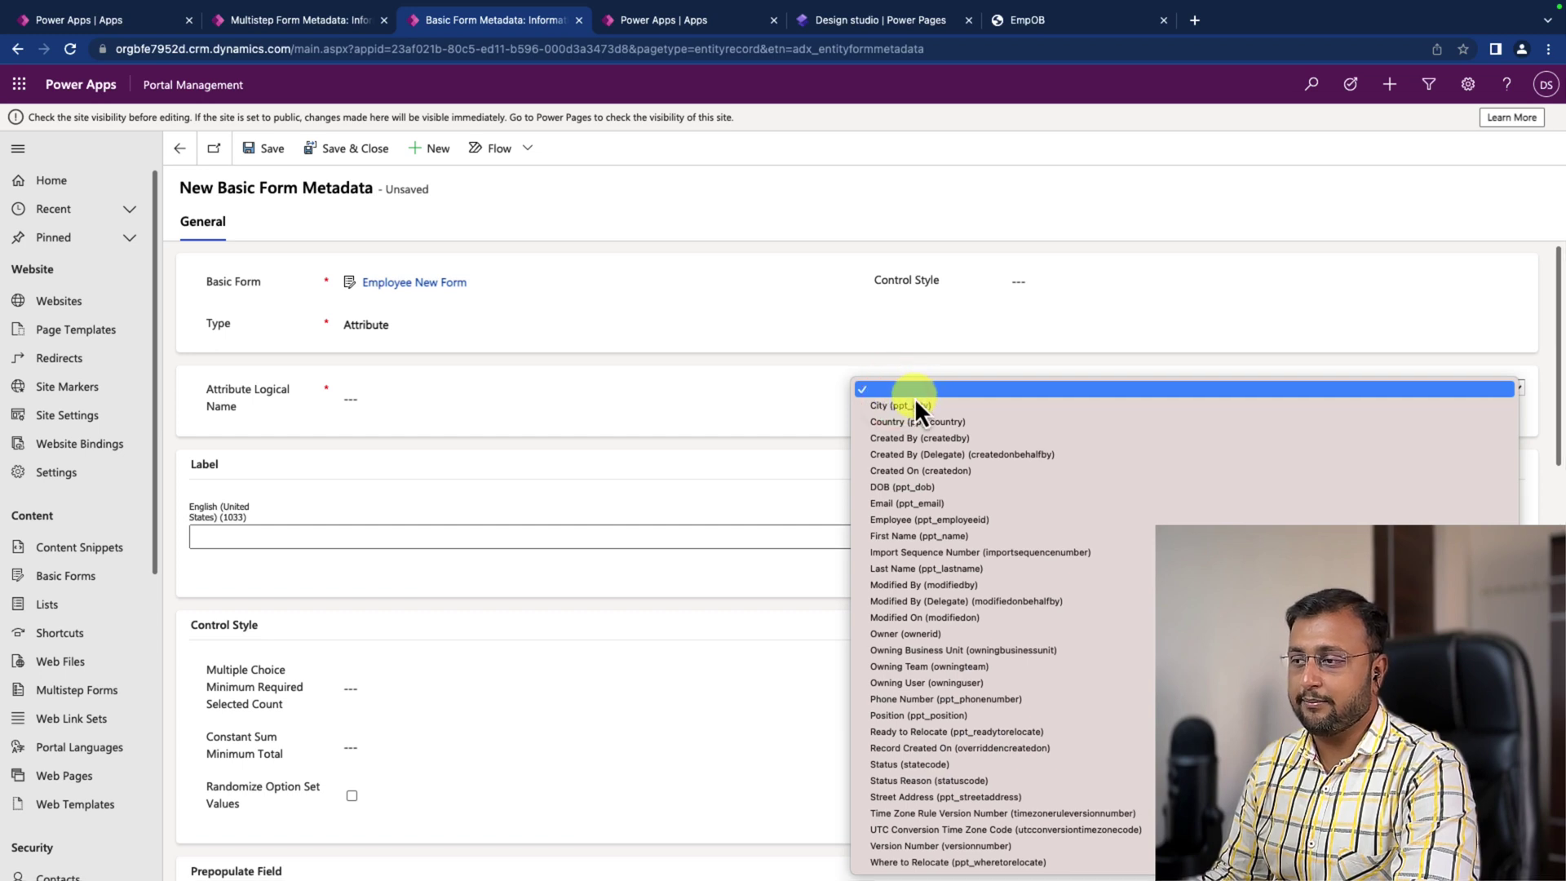
left_click(935, 506)
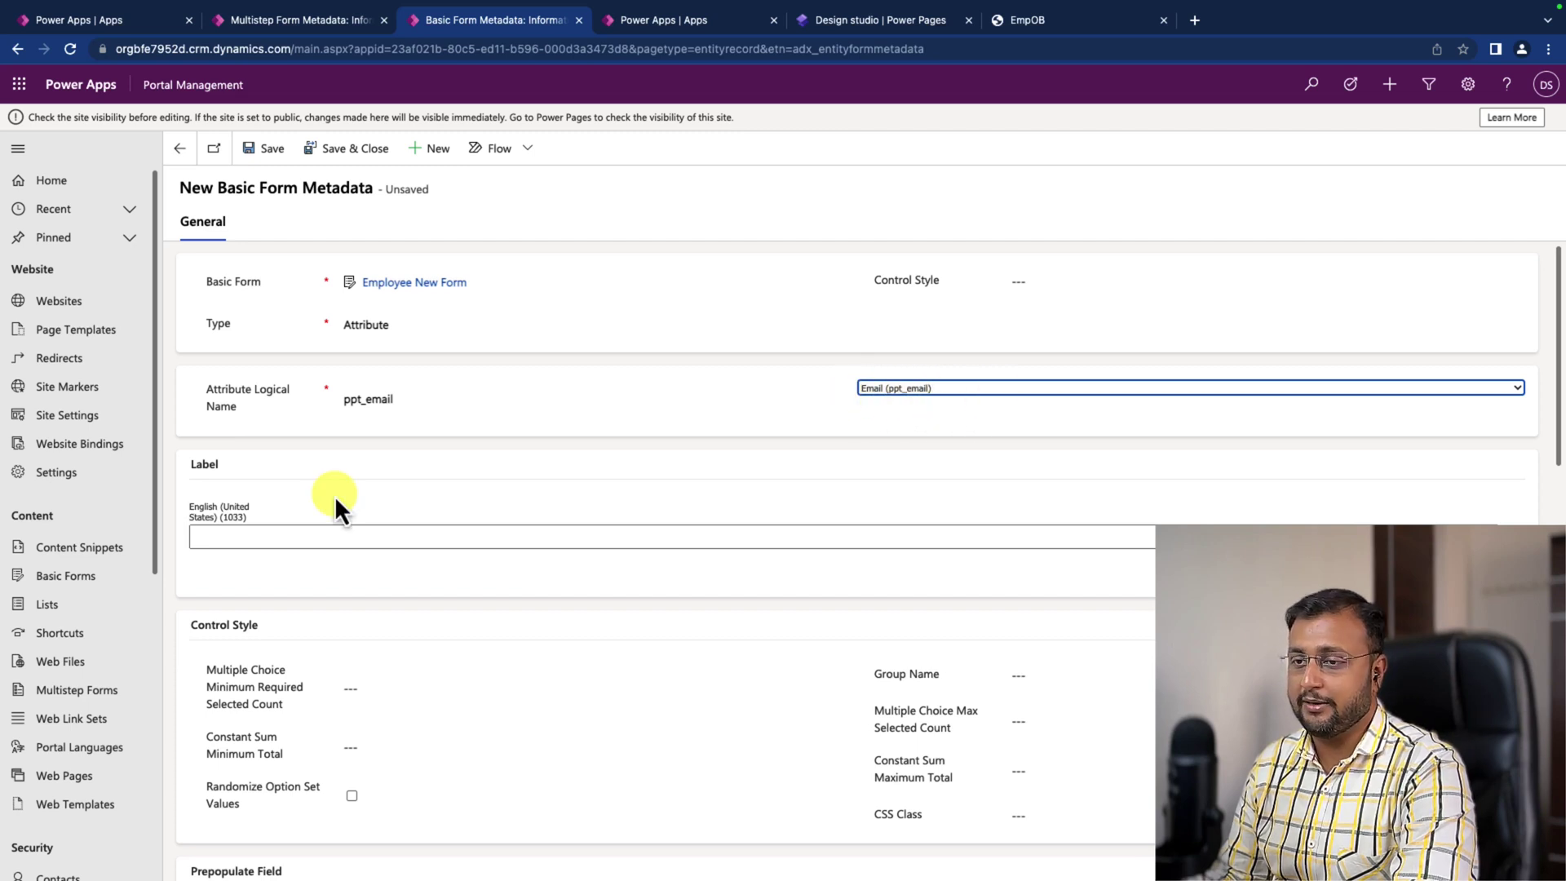
- Paste an email-format regular expression and a custom regex validation error message
scroll(363, 513, "down", 10)
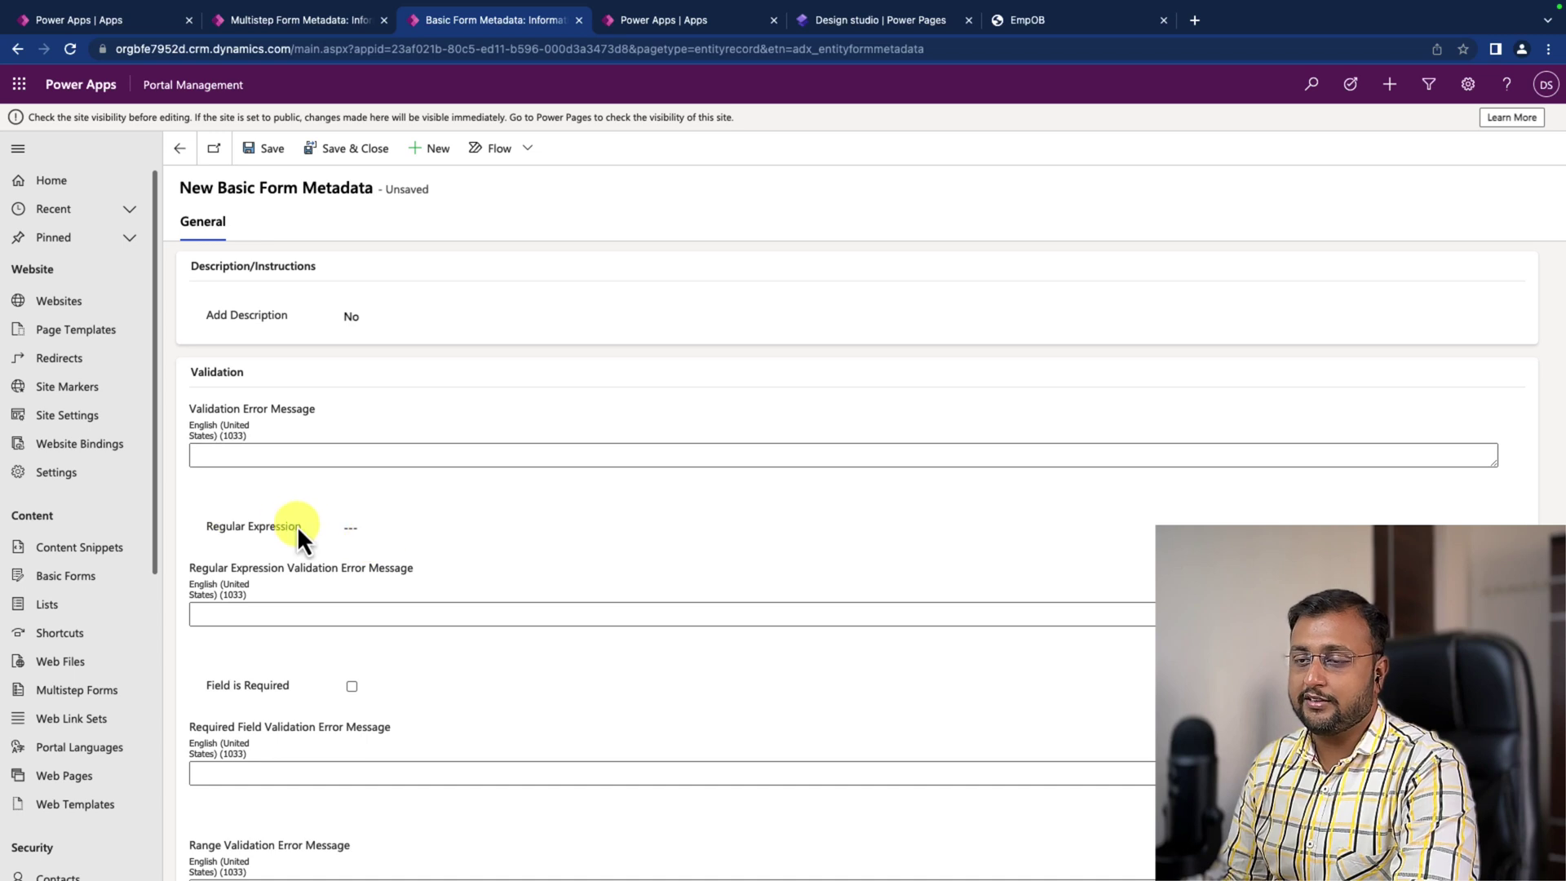
left_click(364, 528)
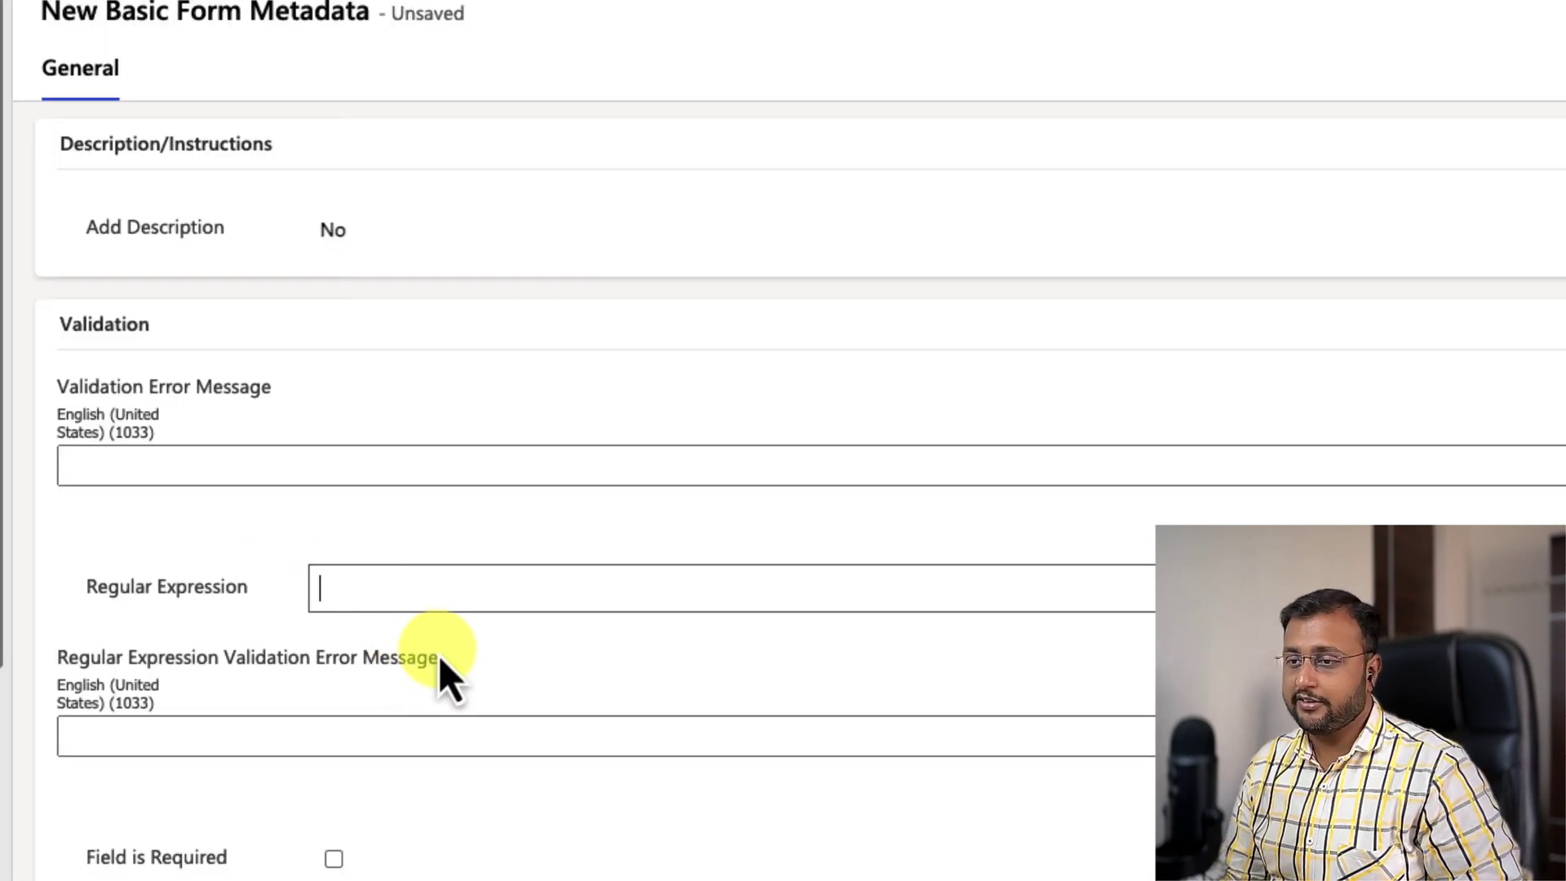
type("^[a-zA-Z0-9._%+-]+@[a-zA-Z0-9.-]+\\.[a-zA-Z]{2,}$")
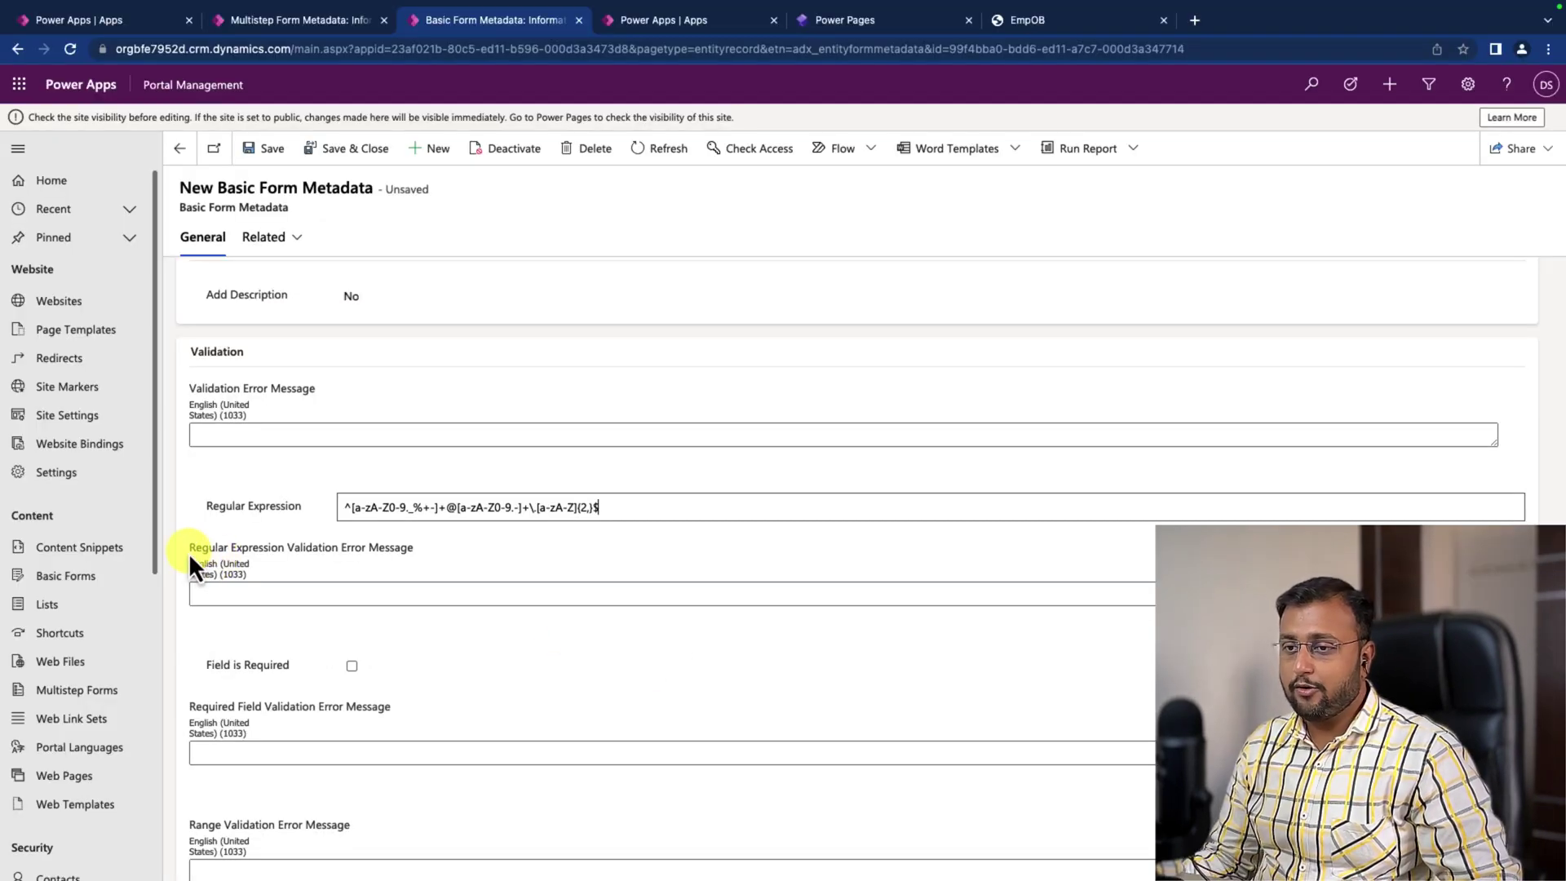
left_click_drag(189, 551, 409, 551)
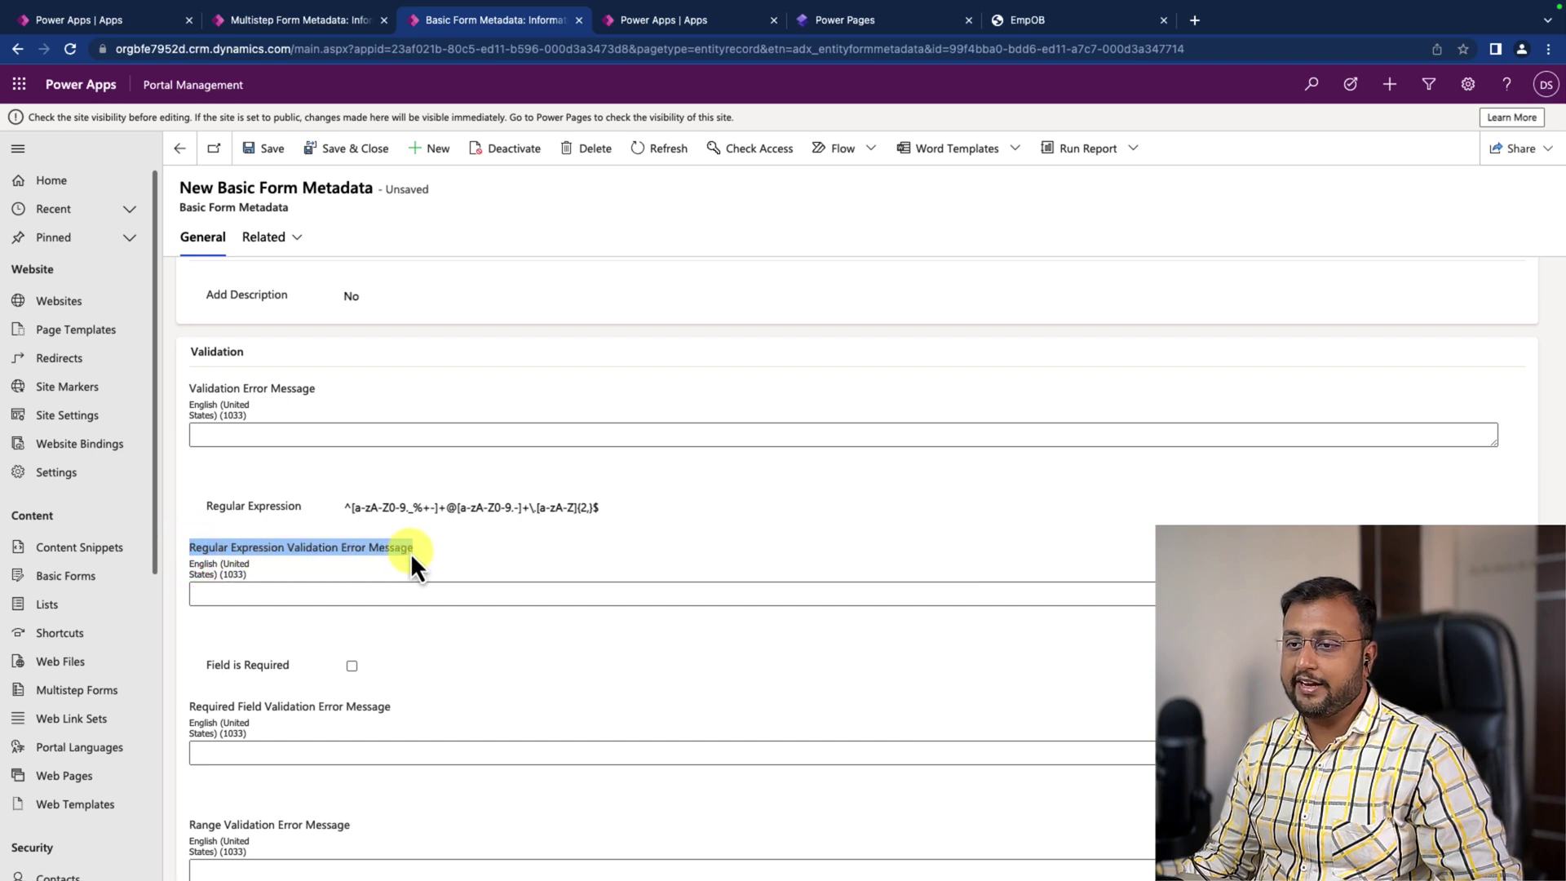
left_click(359, 593)
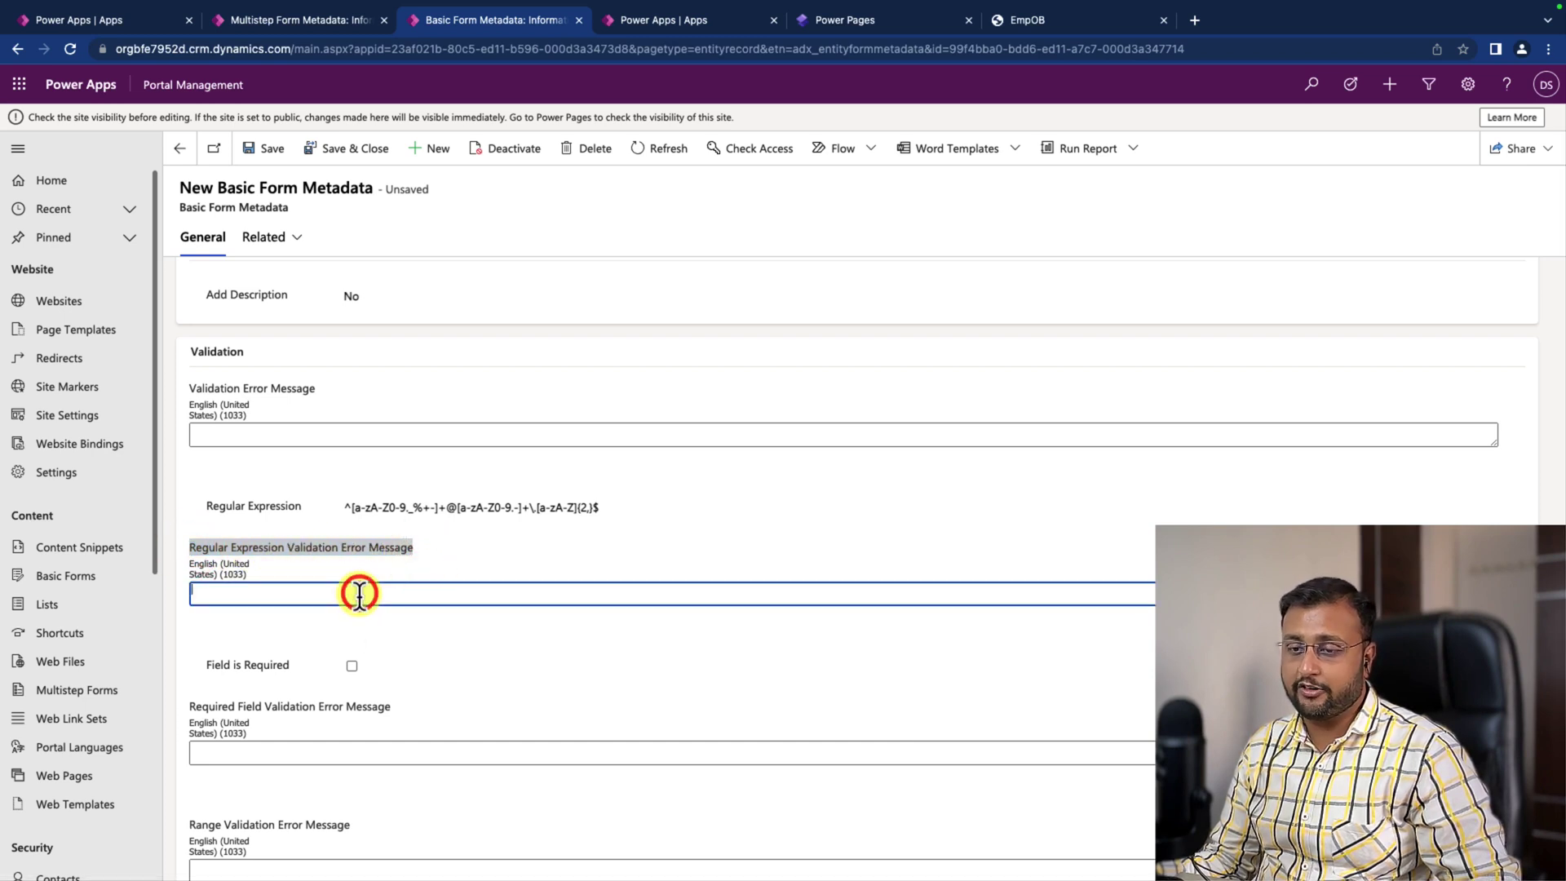
key("ctrl+v")
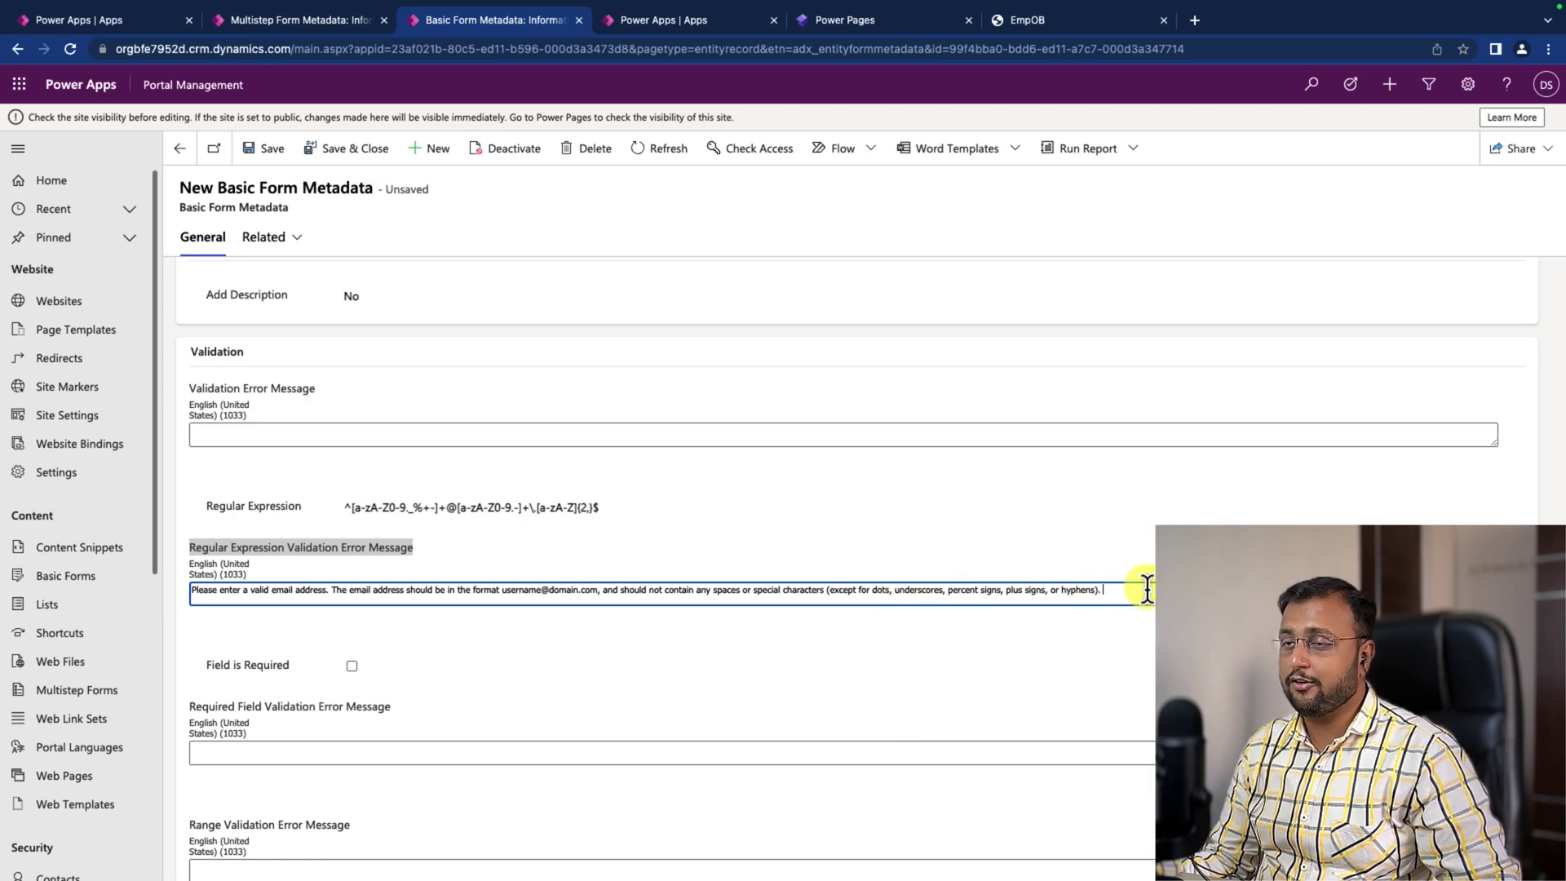
- Save and close the metadata record, sync the site, and preview it at desktop size
left_click(346, 148)
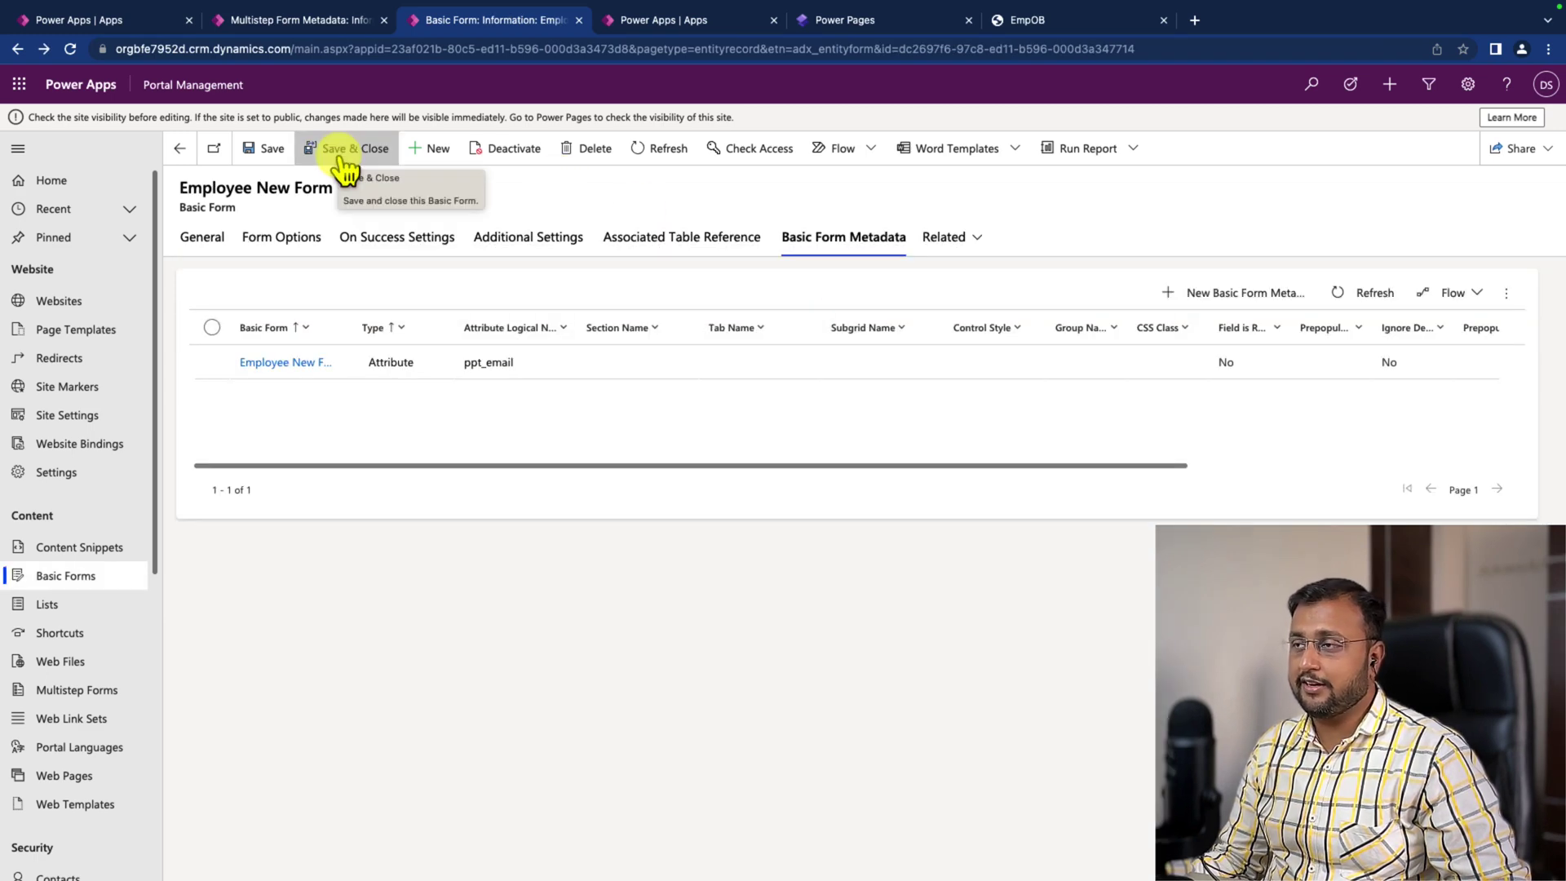
left_click(889, 22)
left_click(1526, 125)
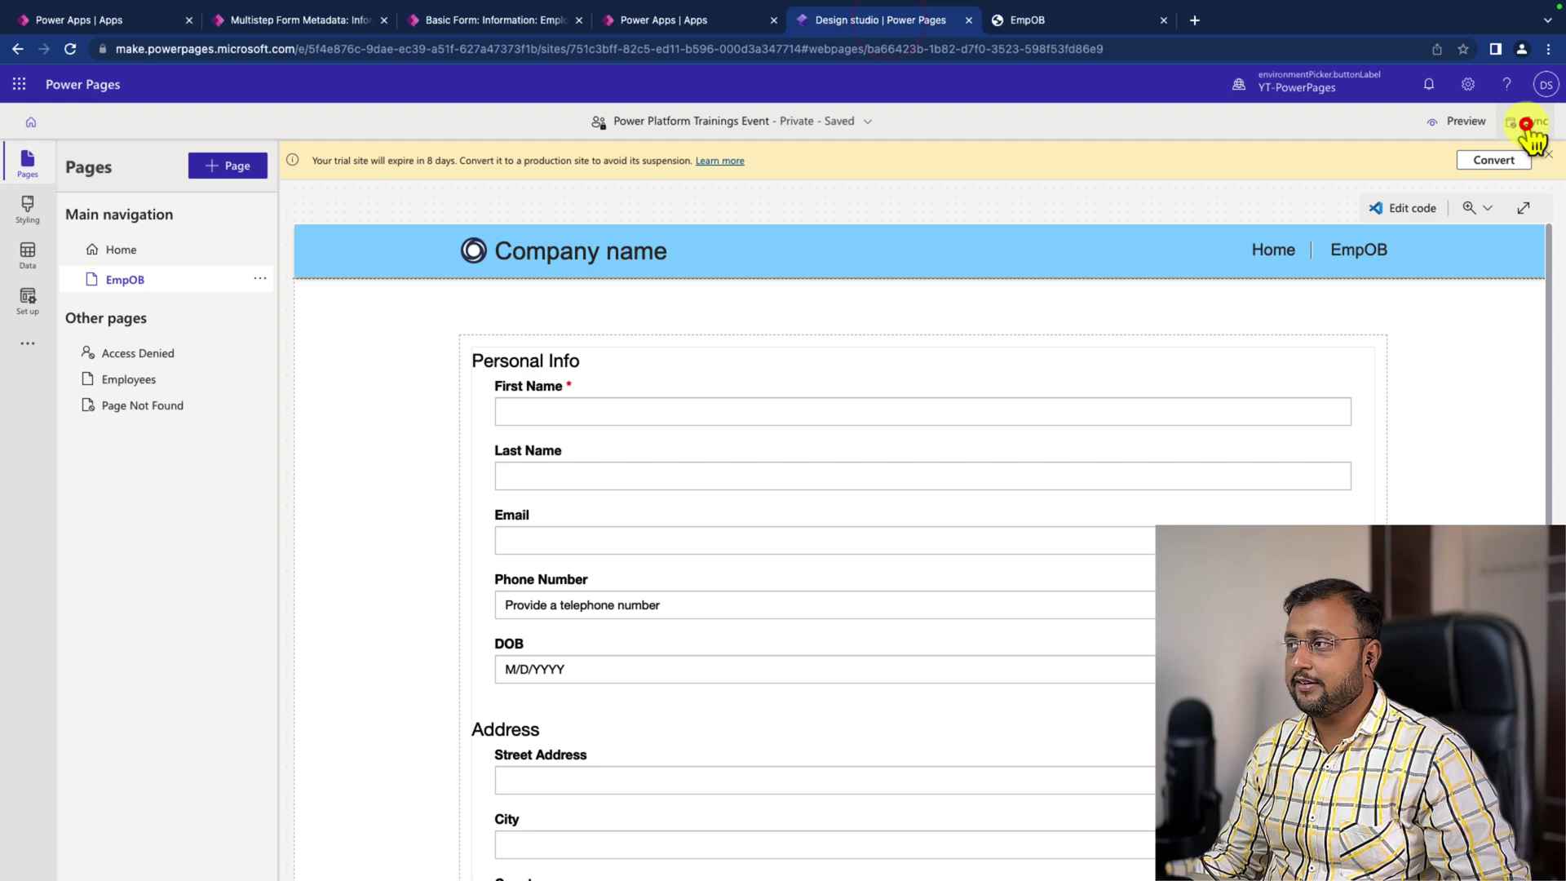
left_click(1464, 123)
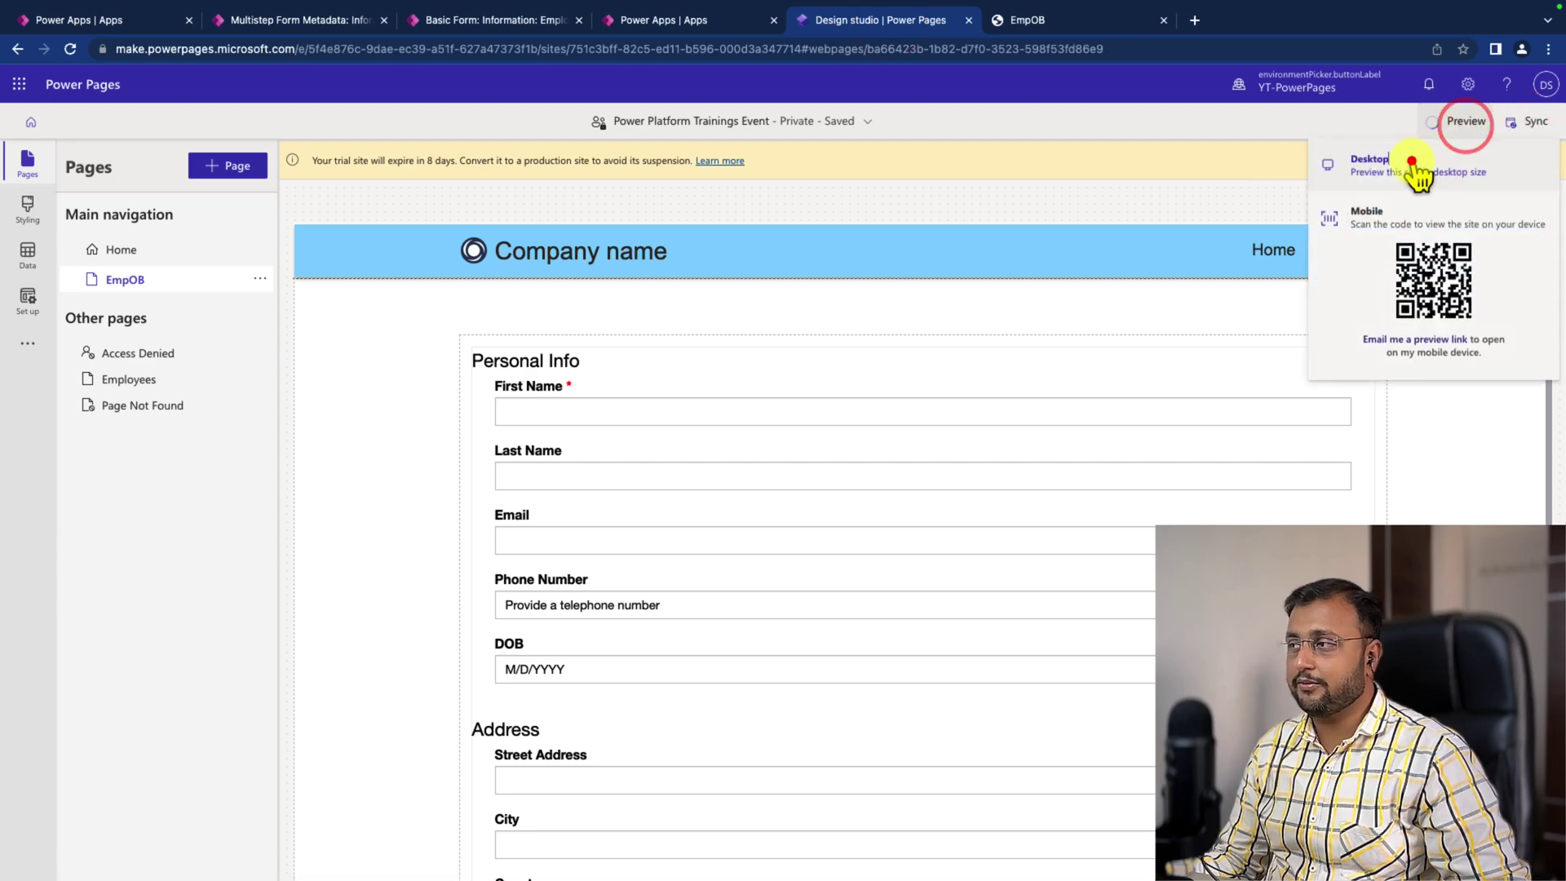
left_click(1415, 167)
left_click(402, 410)
- Submit the form with the incomplete email 'a@gmai' to trigger the custom regex error
type("a")
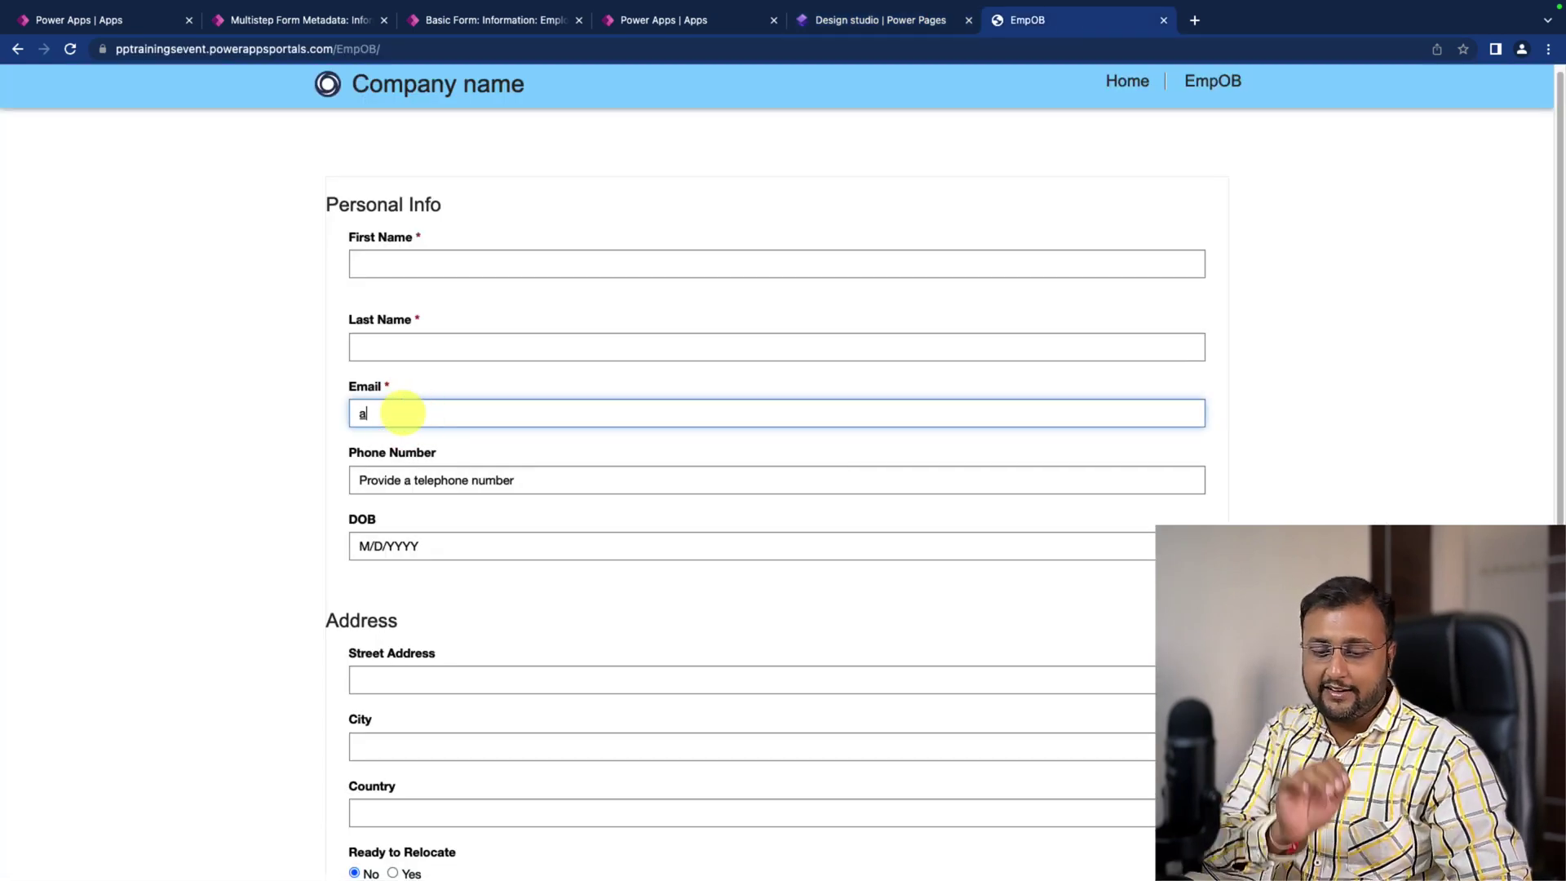
type("@gmail")
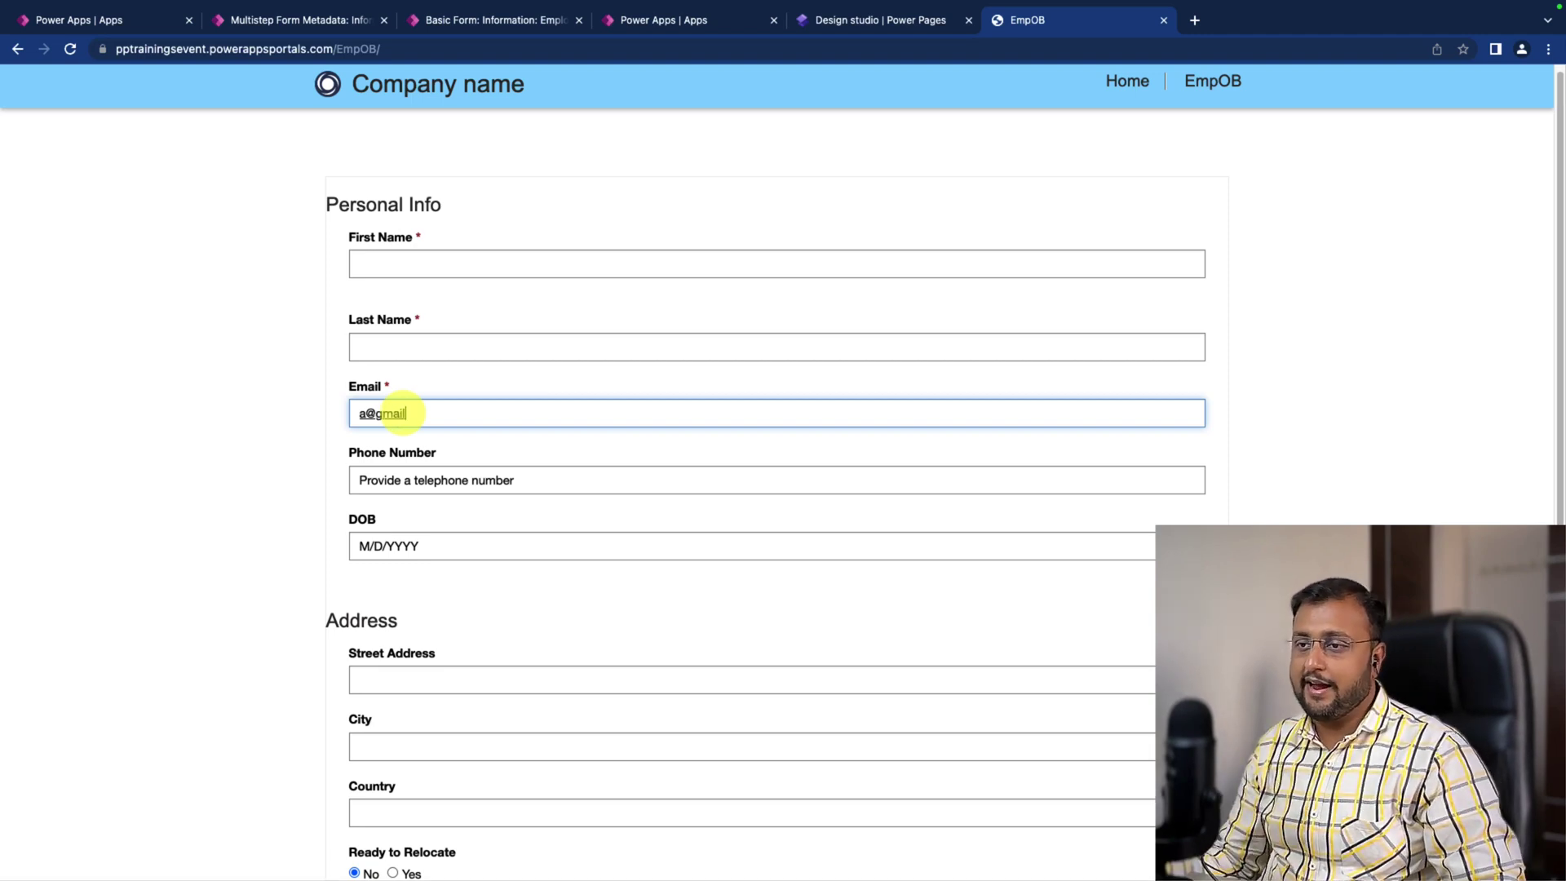
scroll(404, 414, "down", 6)
left_click(364, 695)
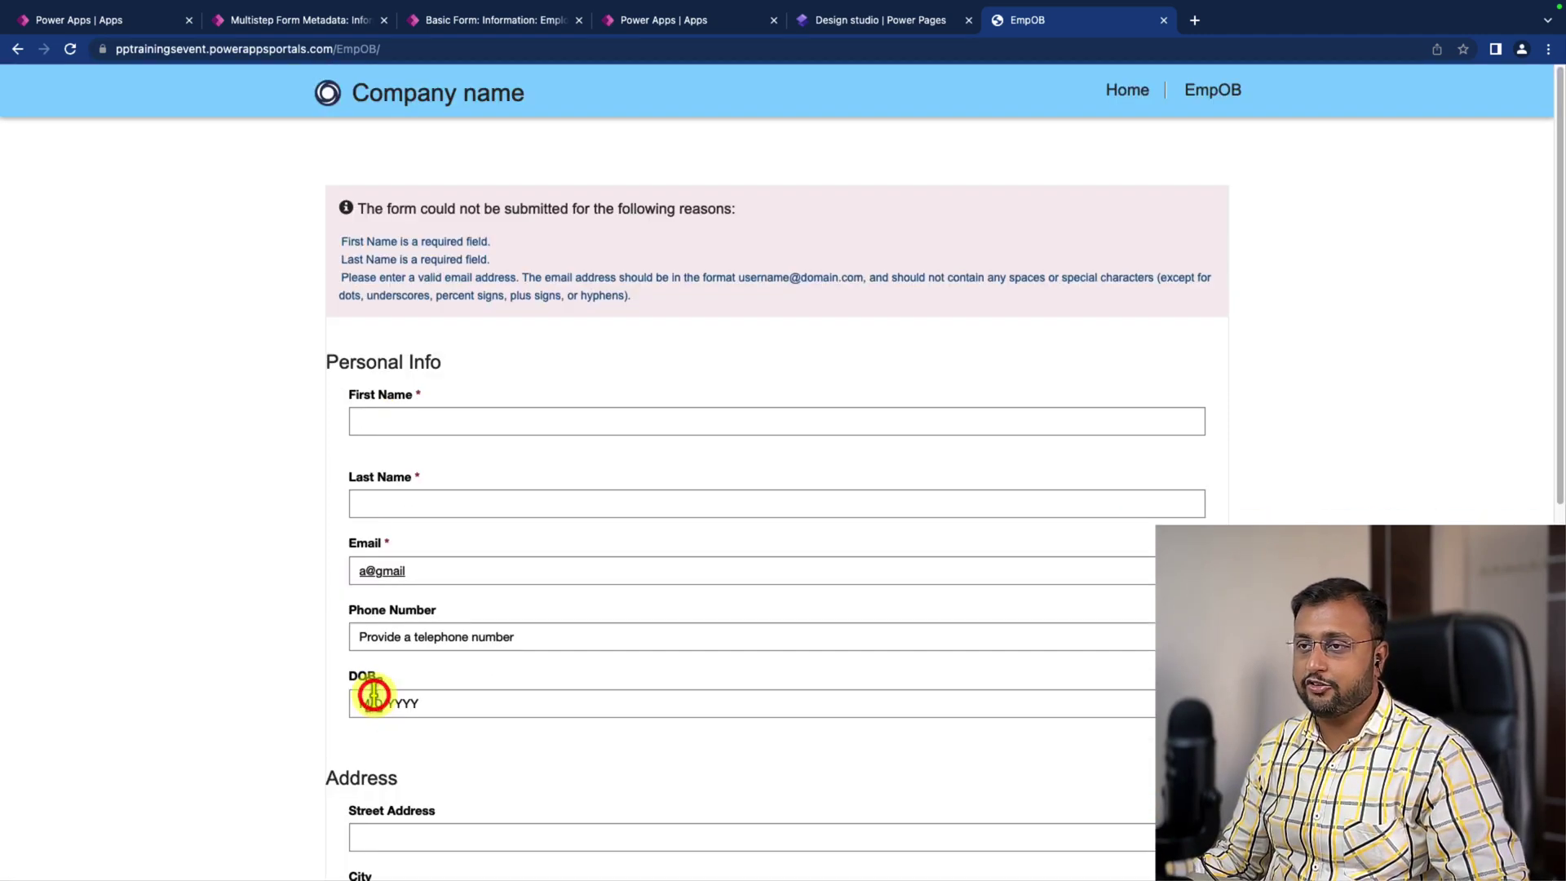
- Complete the email by adding '.com' and resubmit the form
left_click(411, 295)
scroll(421, 302, "up", 5)
scroll(421, 308, "up", 1)
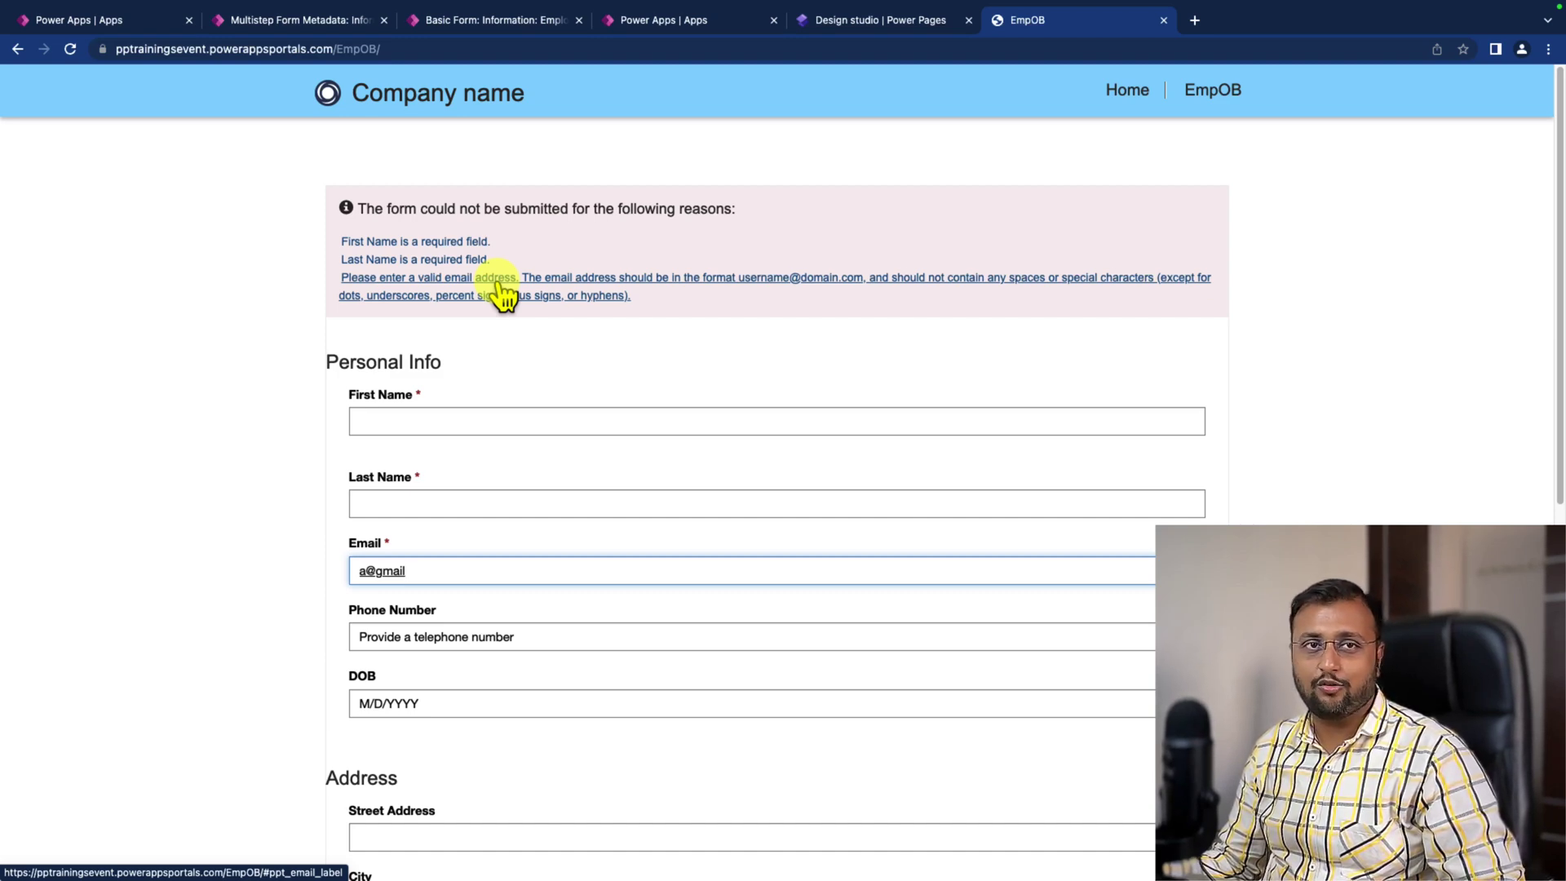
left_click(449, 568)
type(".com")
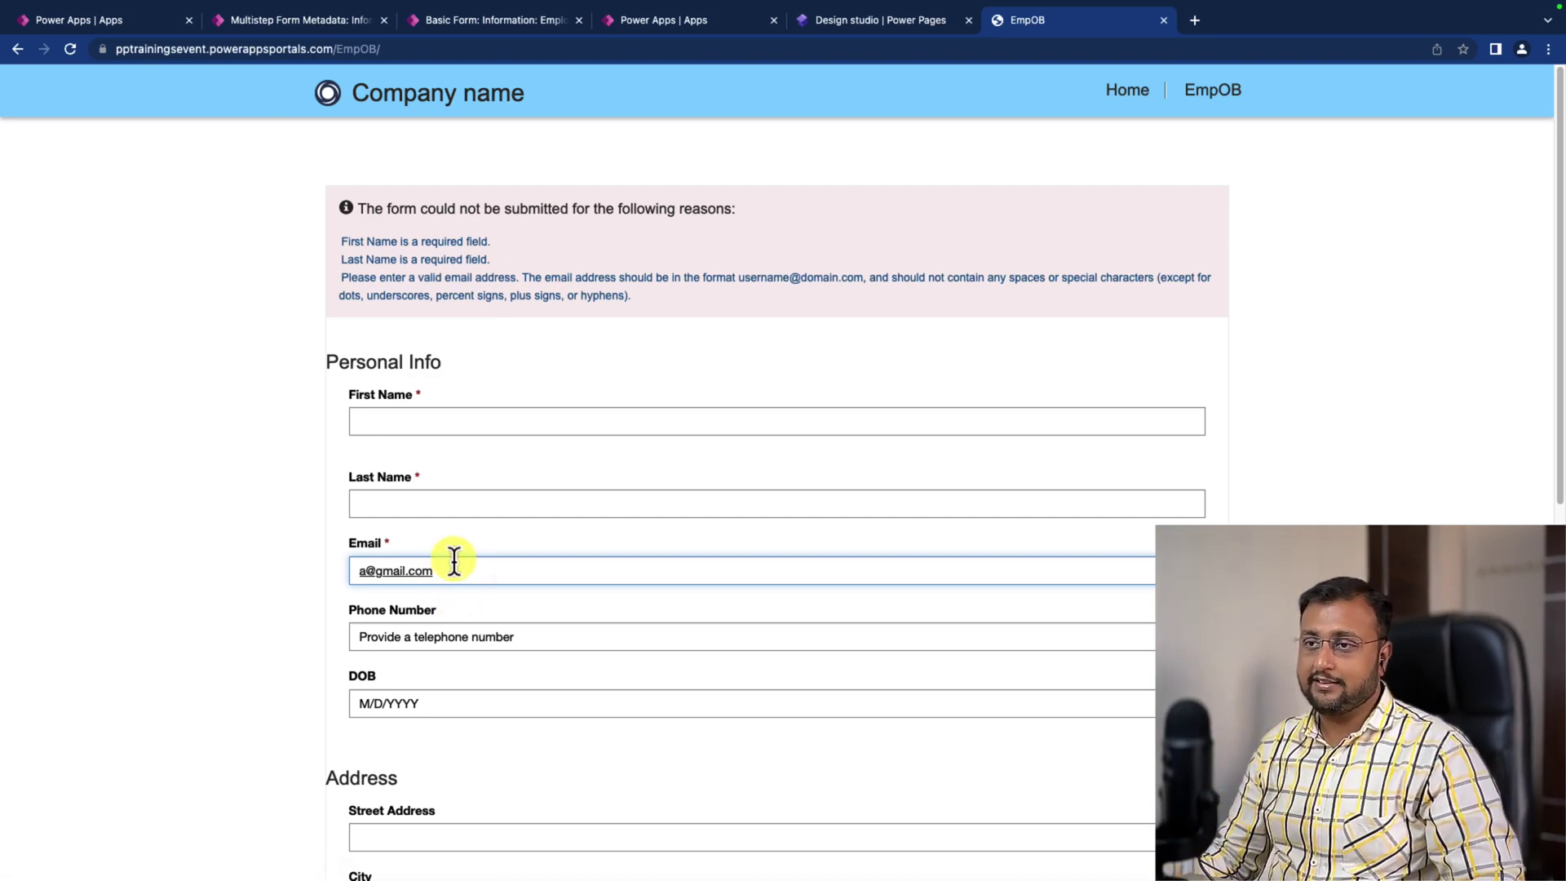
scroll(454, 562, "down", 9)
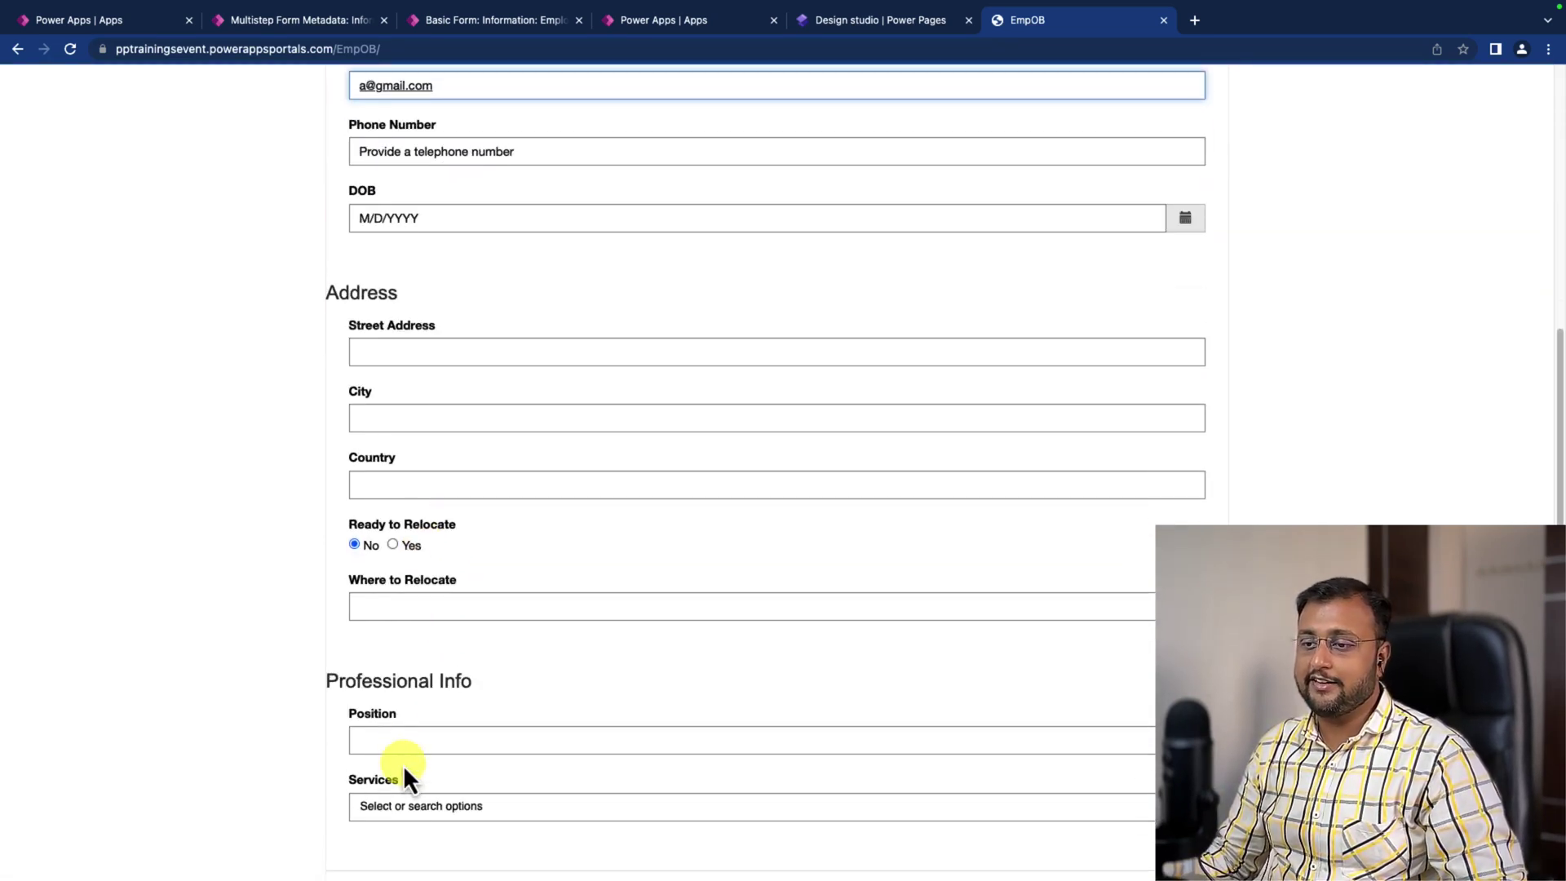
left_click(378, 703)
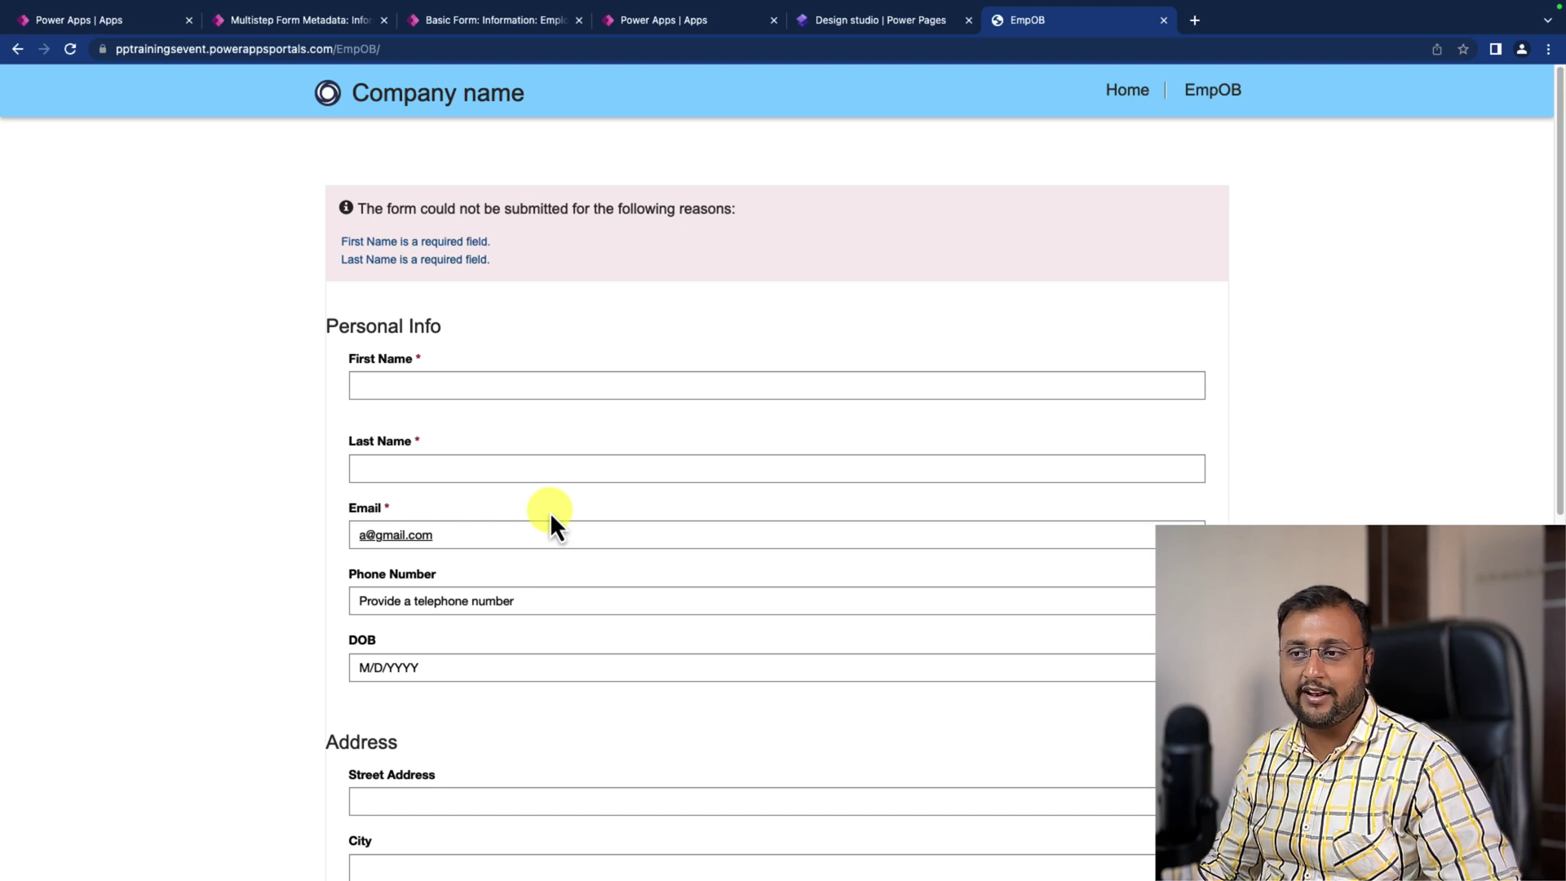
left_click(466, 535)
key("Tab")
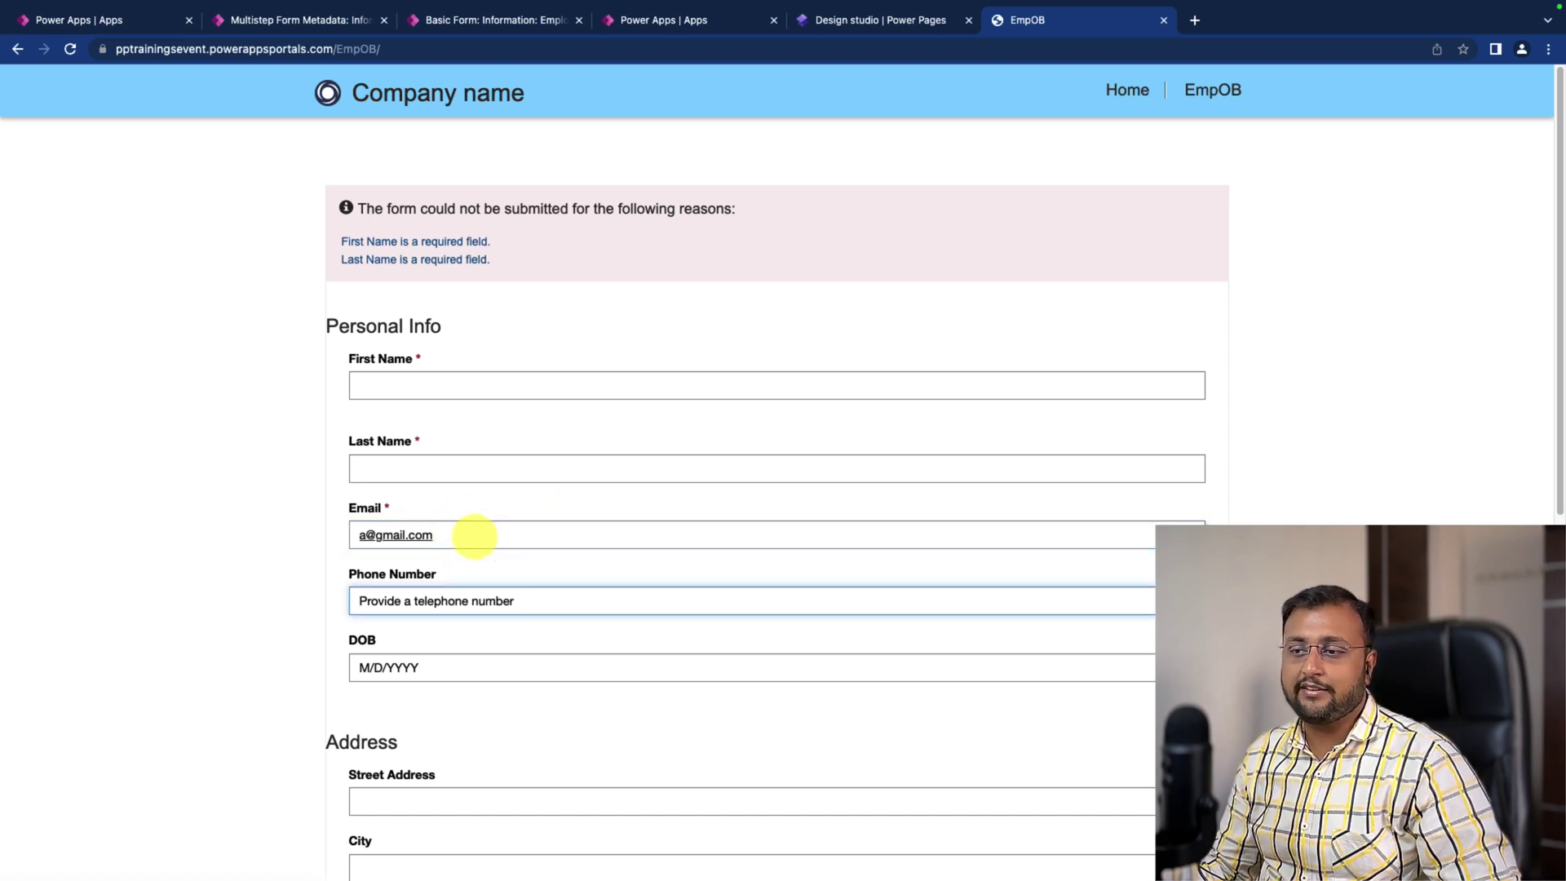
left_click(474, 535)
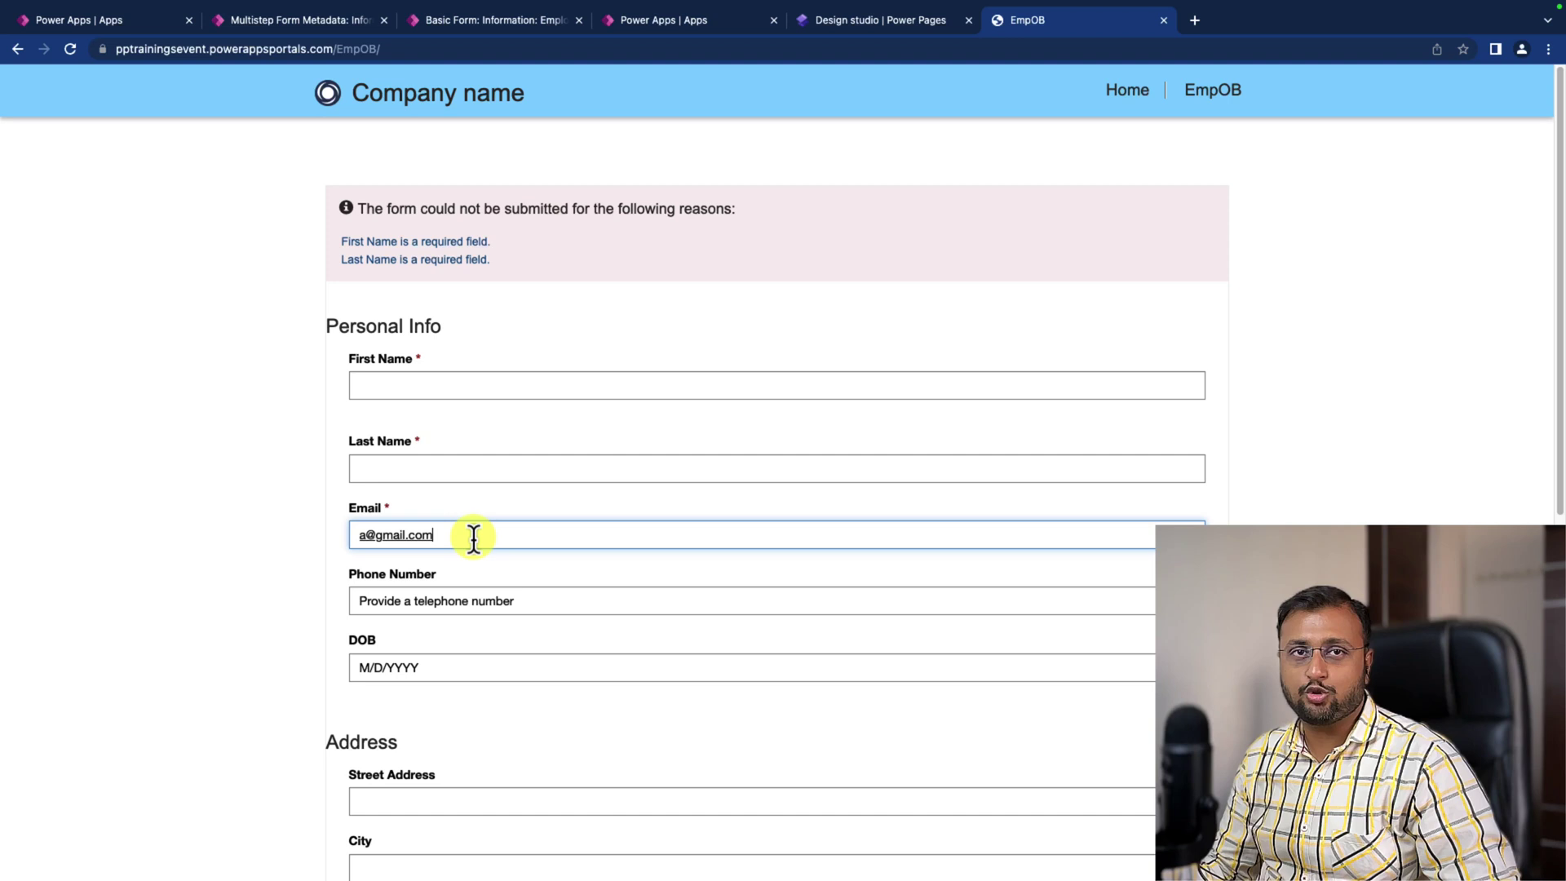